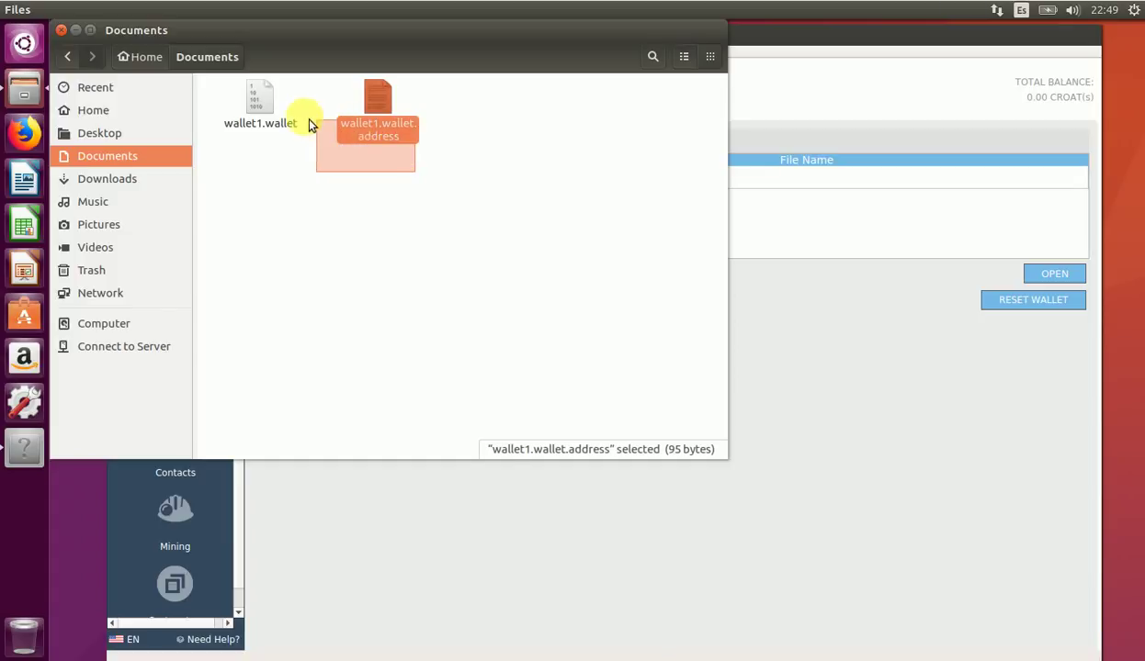
Move wallet1.wallet and wallet1.wallet.address from Documents to the trash and close the file manager window
right_click(265, 106)
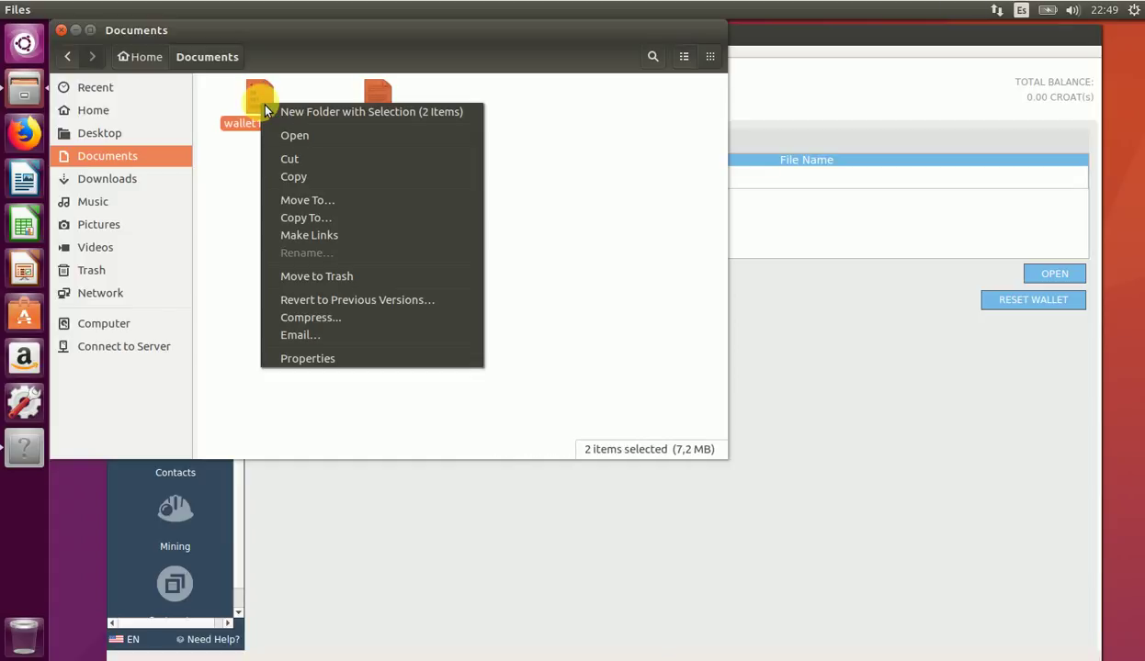
left_click(328, 276)
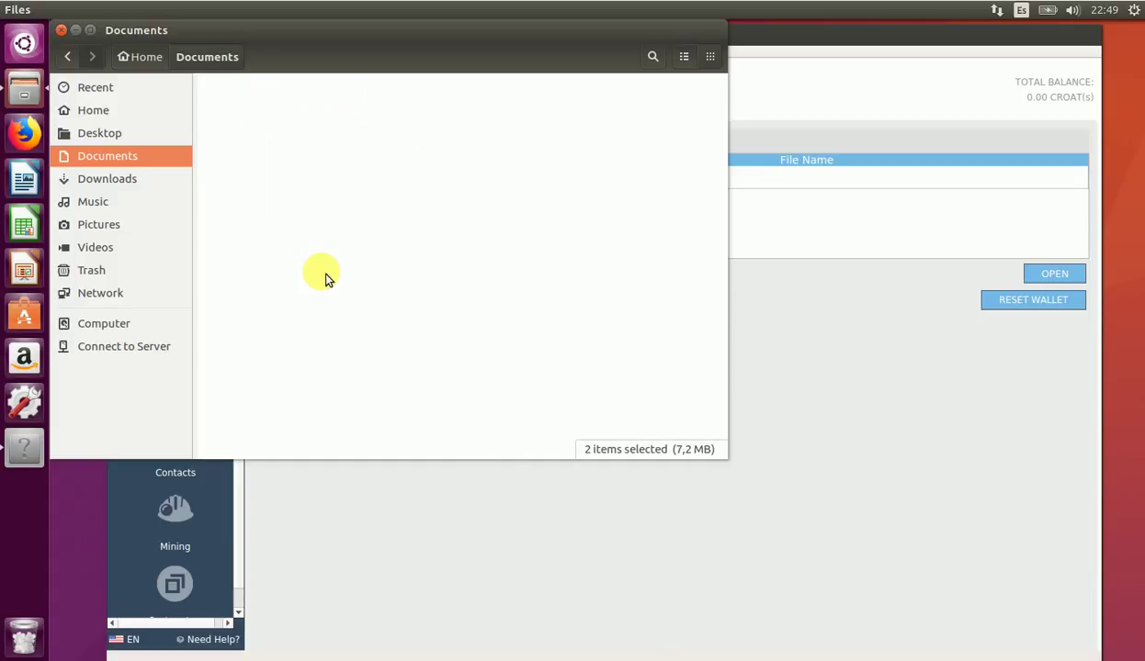
left_click(64, 32)
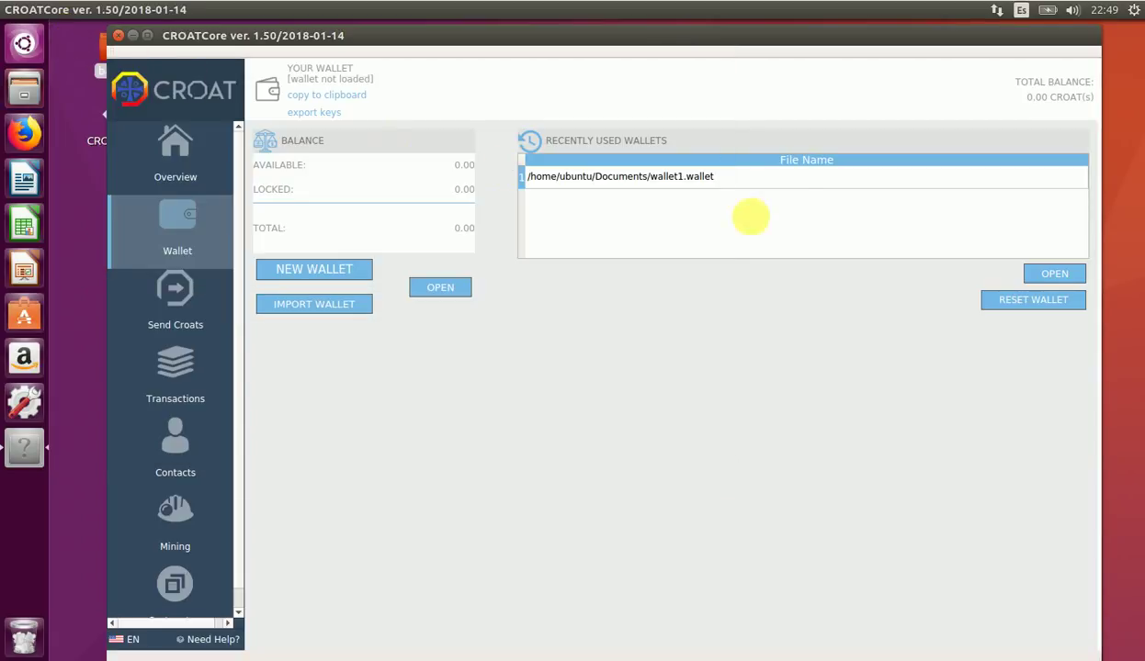
Try to open /home/ubuntu/Documents/wallet1.wallet from the recently used wallets with the wallet password, dismissing the dialogs
left_click(731, 179)
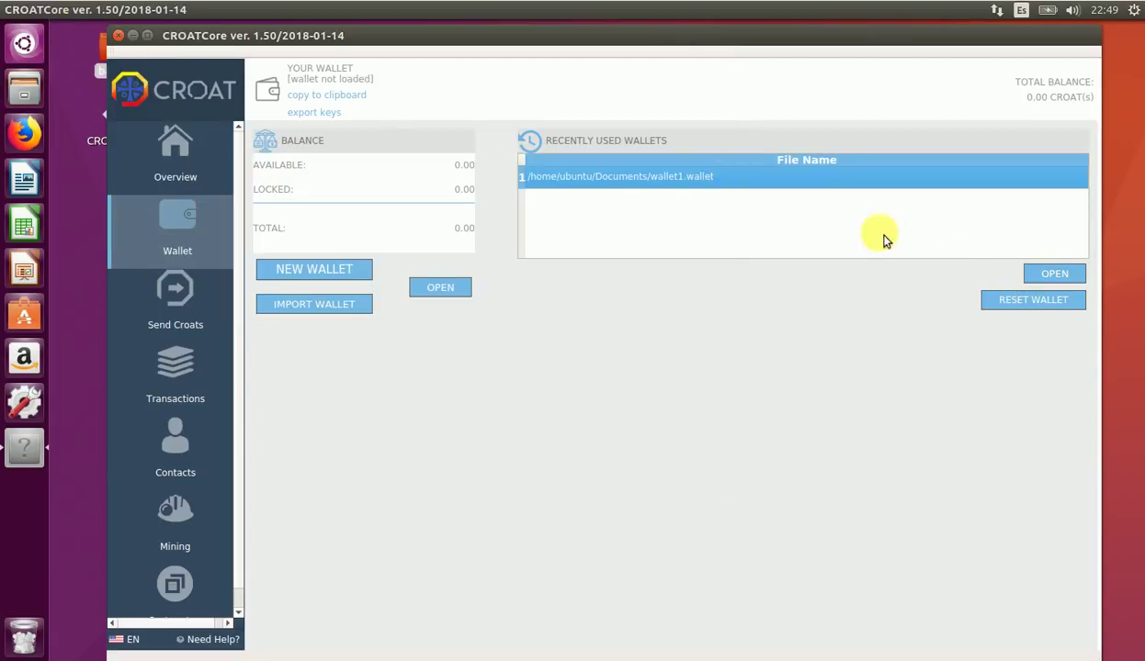
left_click(1050, 274)
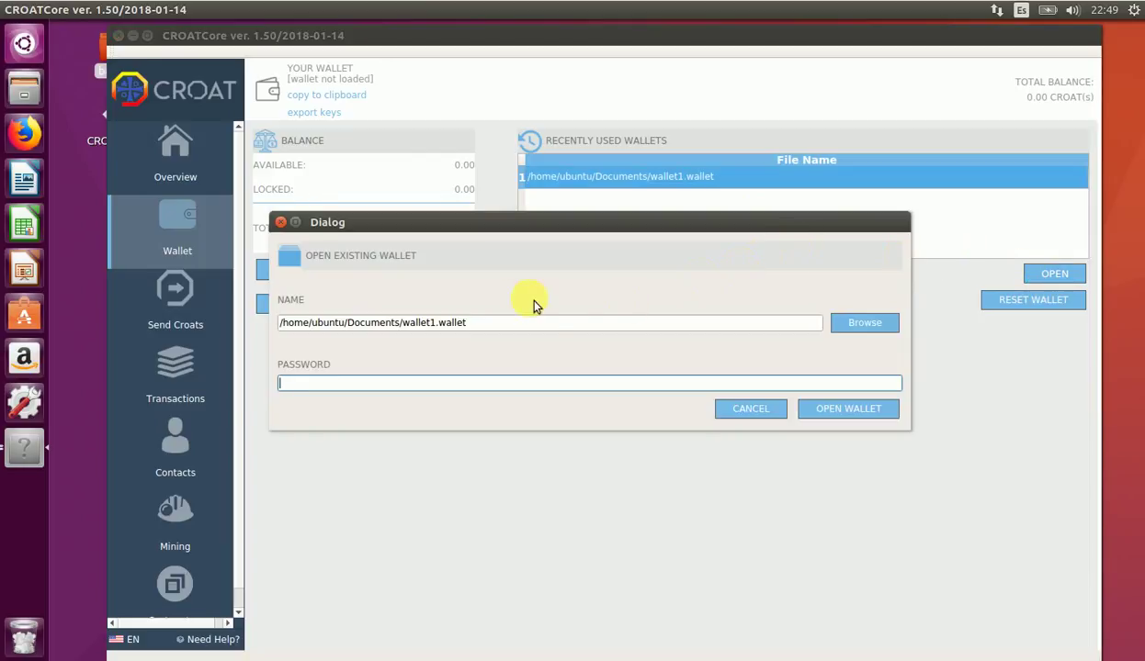
type("•••••••••")
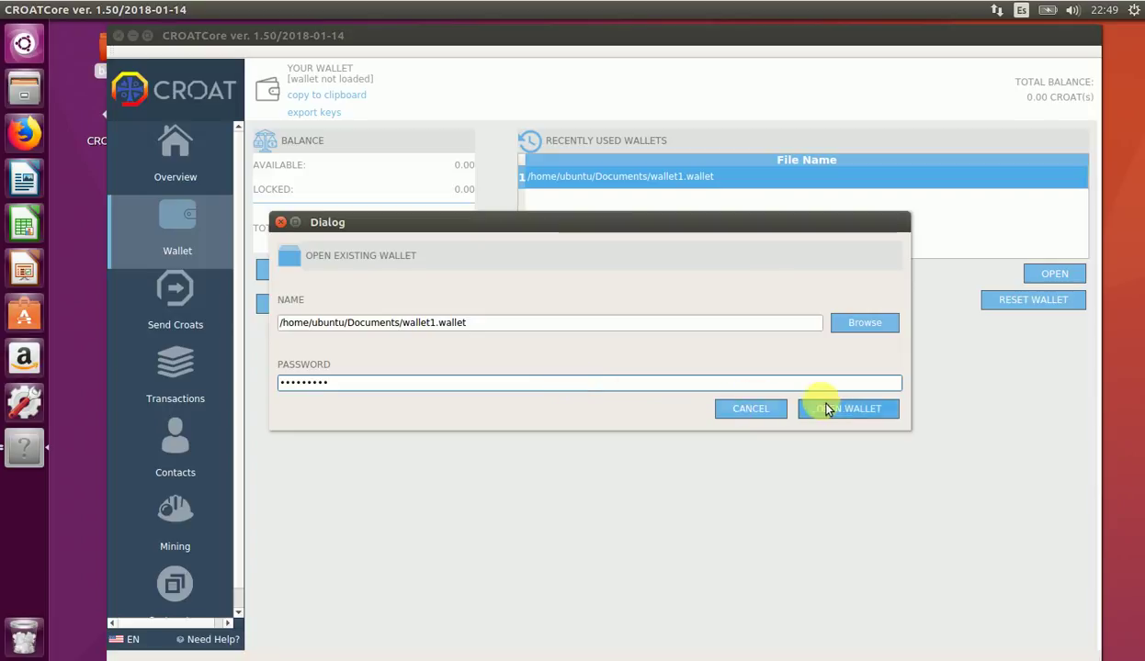
left_click(826, 409)
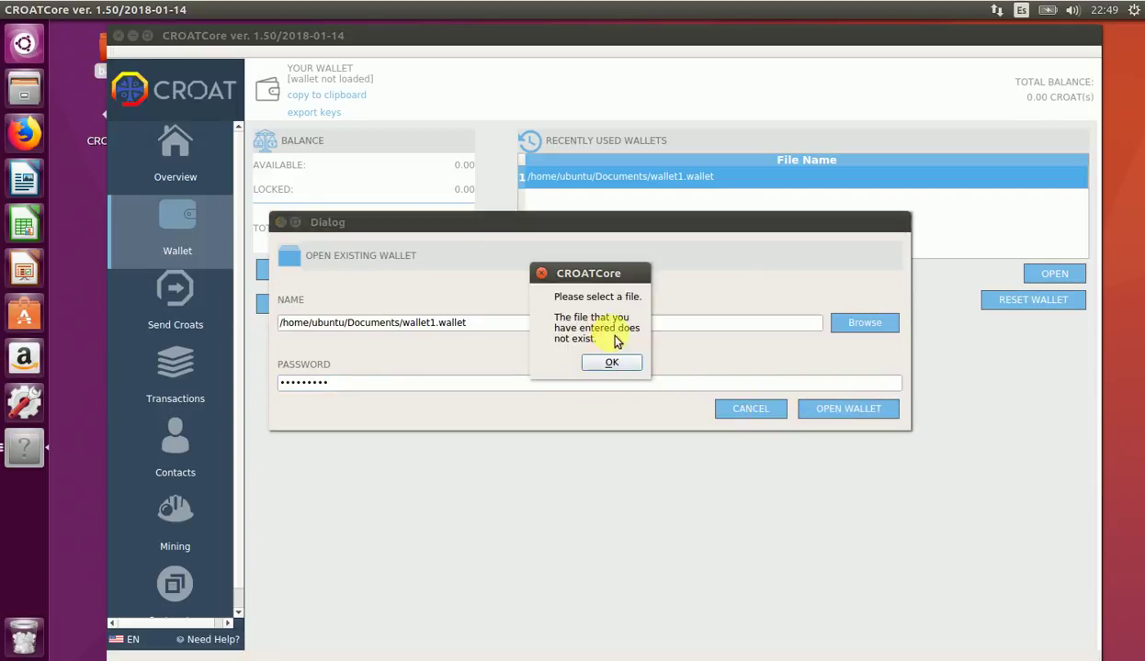
left_click(606, 361)
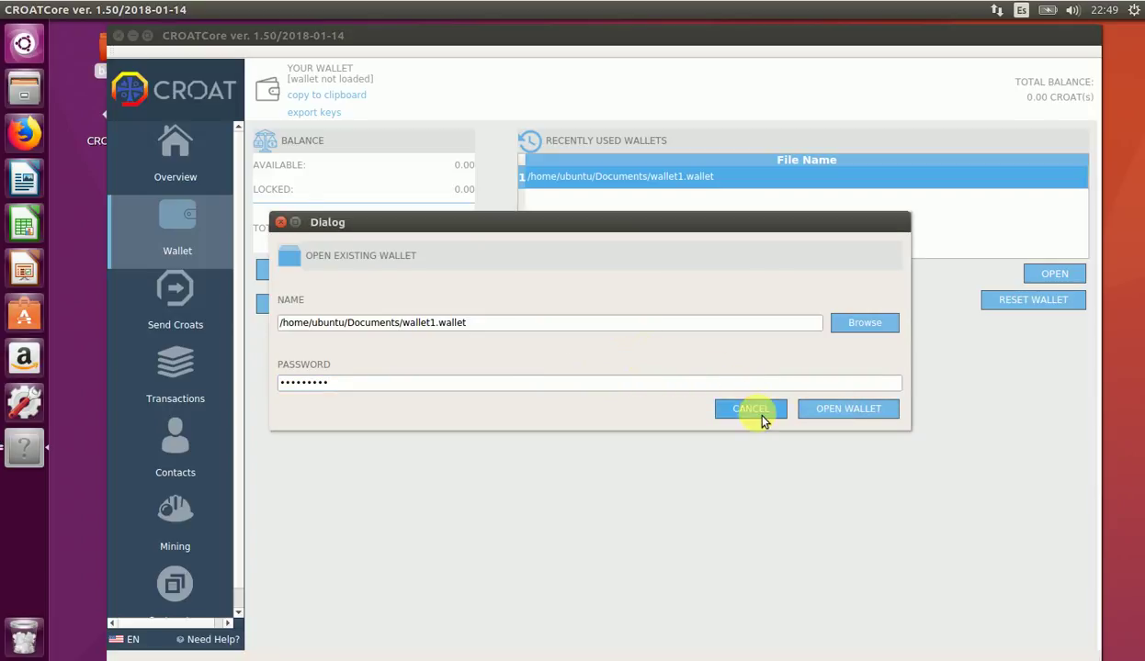
left_click(750, 410)
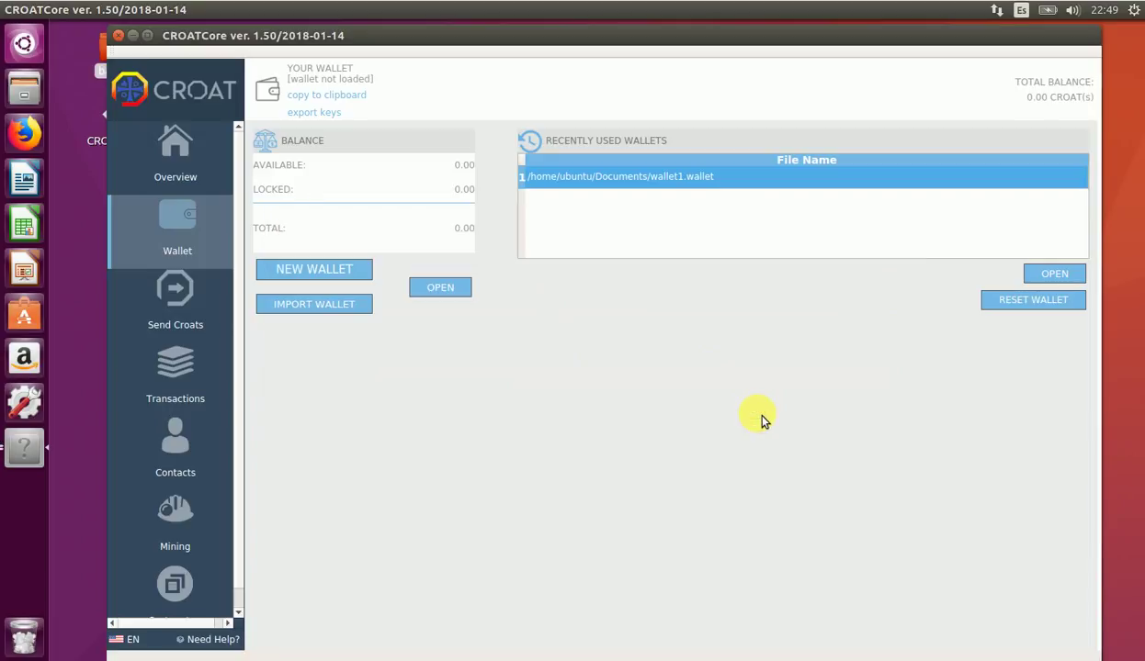
Exit CROATCore and move recentw.cro from the home folder's bin/CroatCore directory to the trash, closing the file manager
left_click(119, 36)
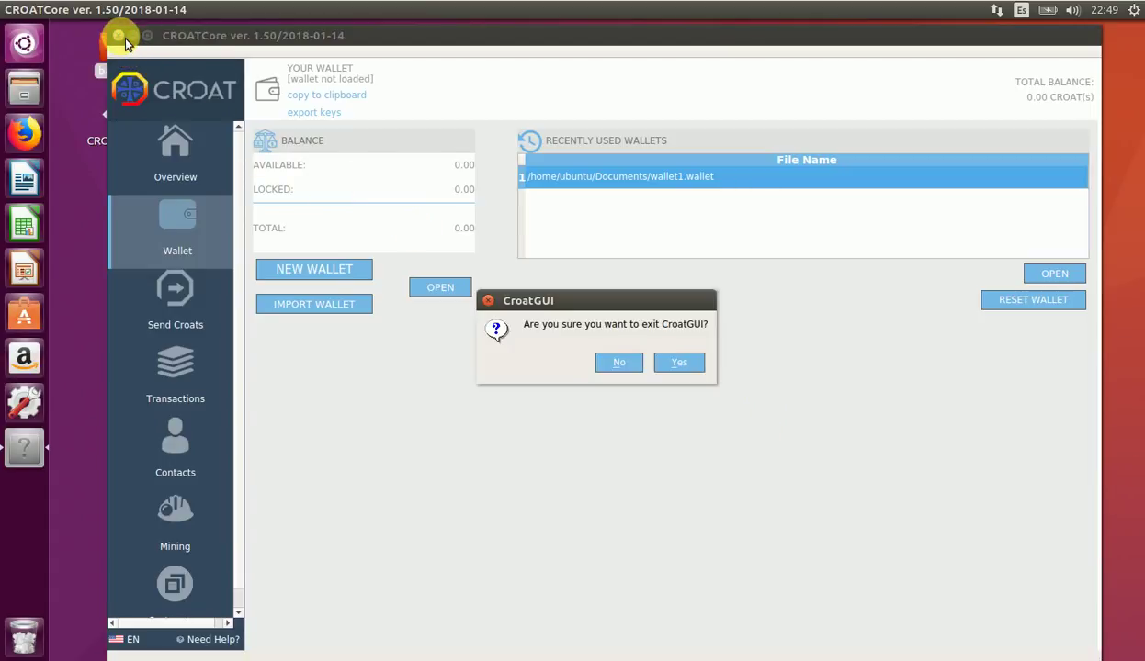
left_click(681, 362)
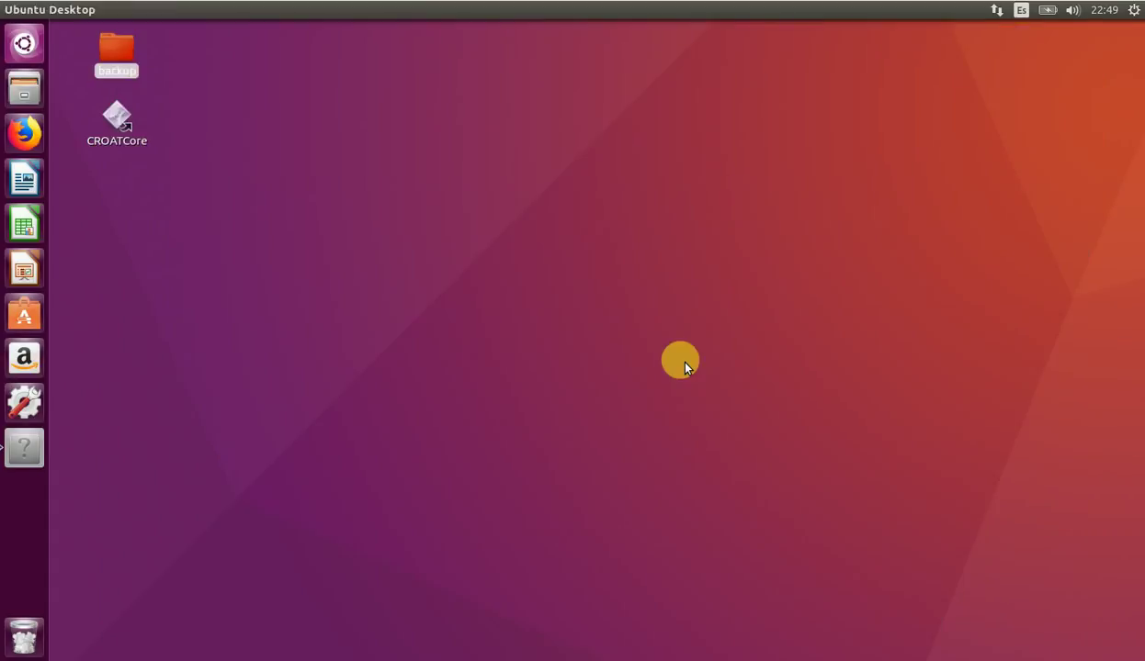
left_click(38, 99)
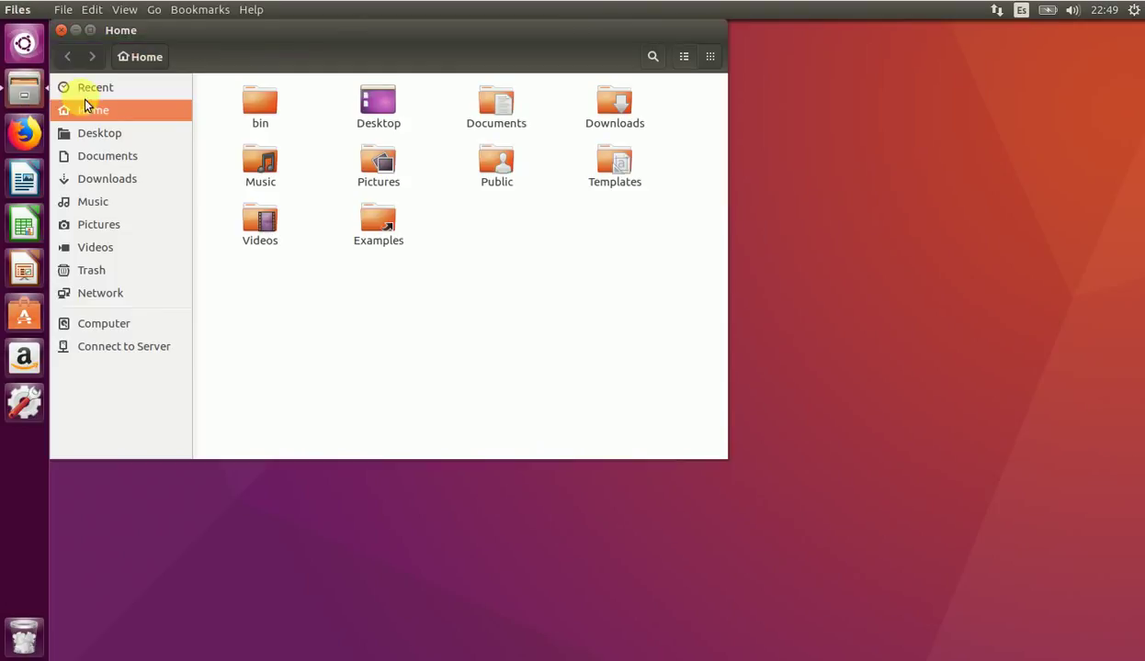
double_click(275, 113)
double_click(275, 120)
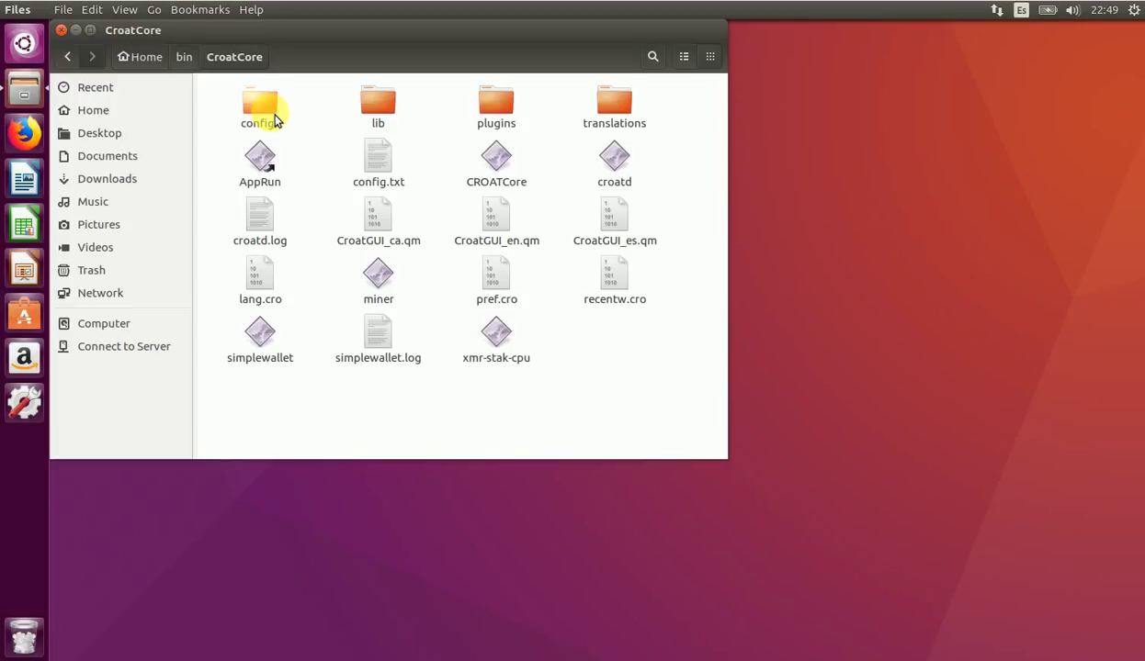
left_click(611, 286)
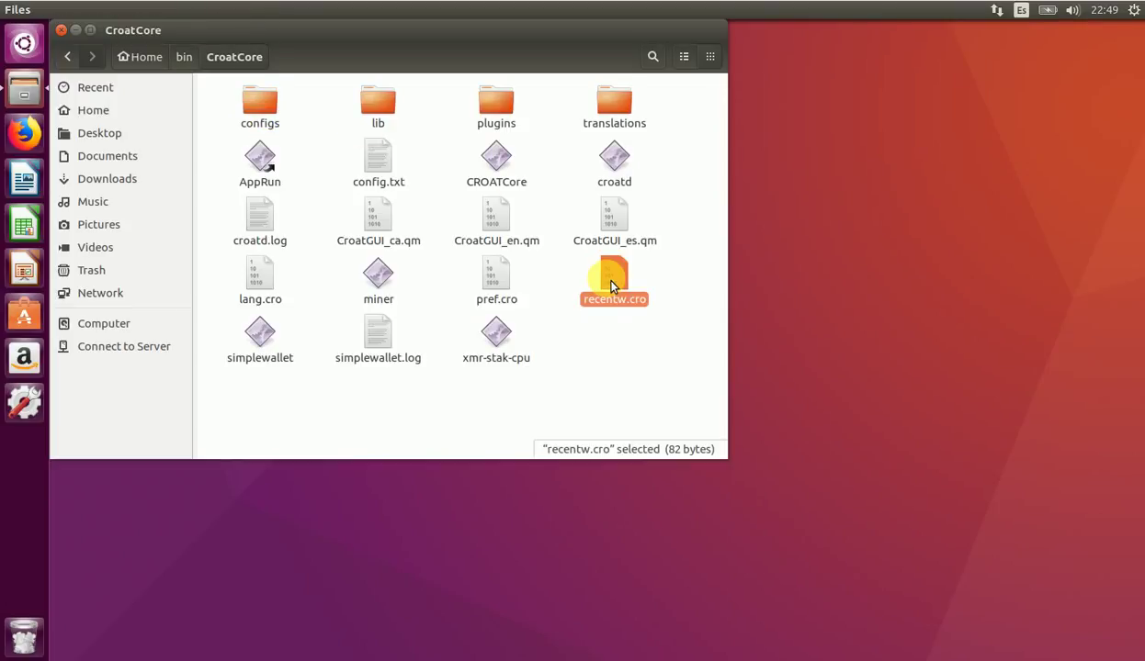
right_click(612, 285)
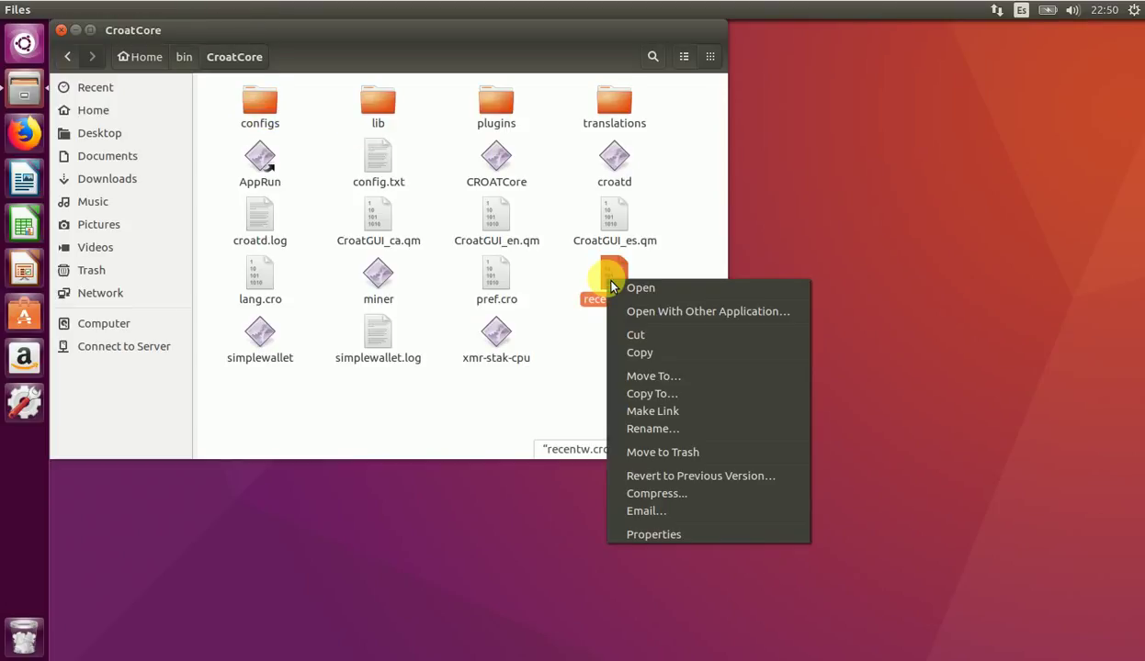
left_click(662, 452)
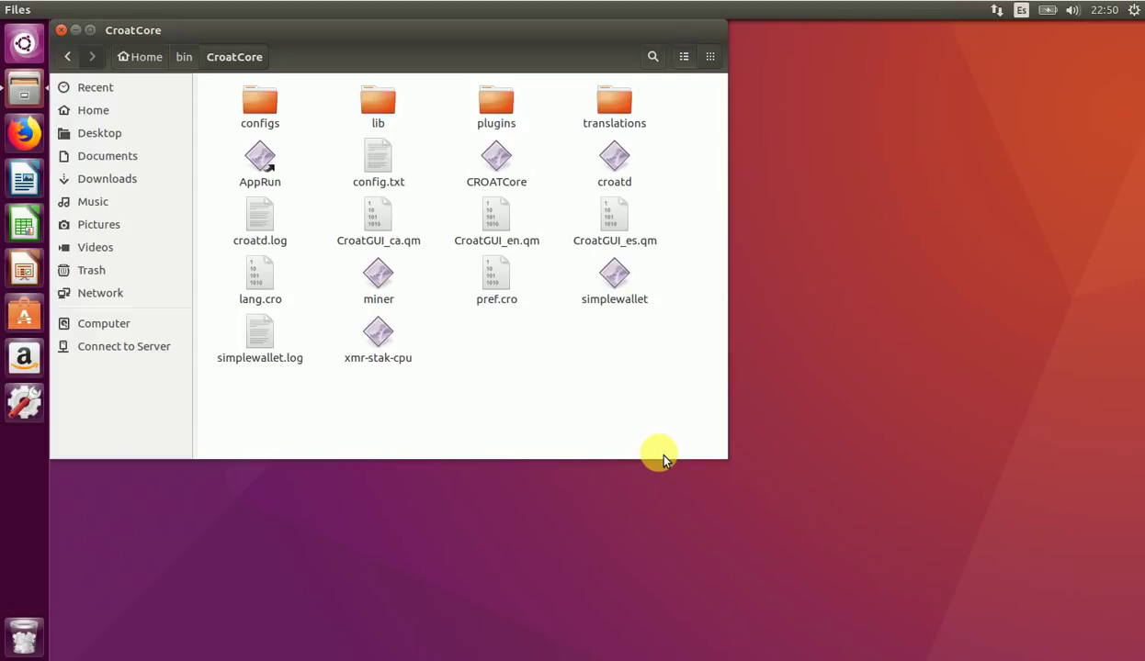
left_click(61, 30)
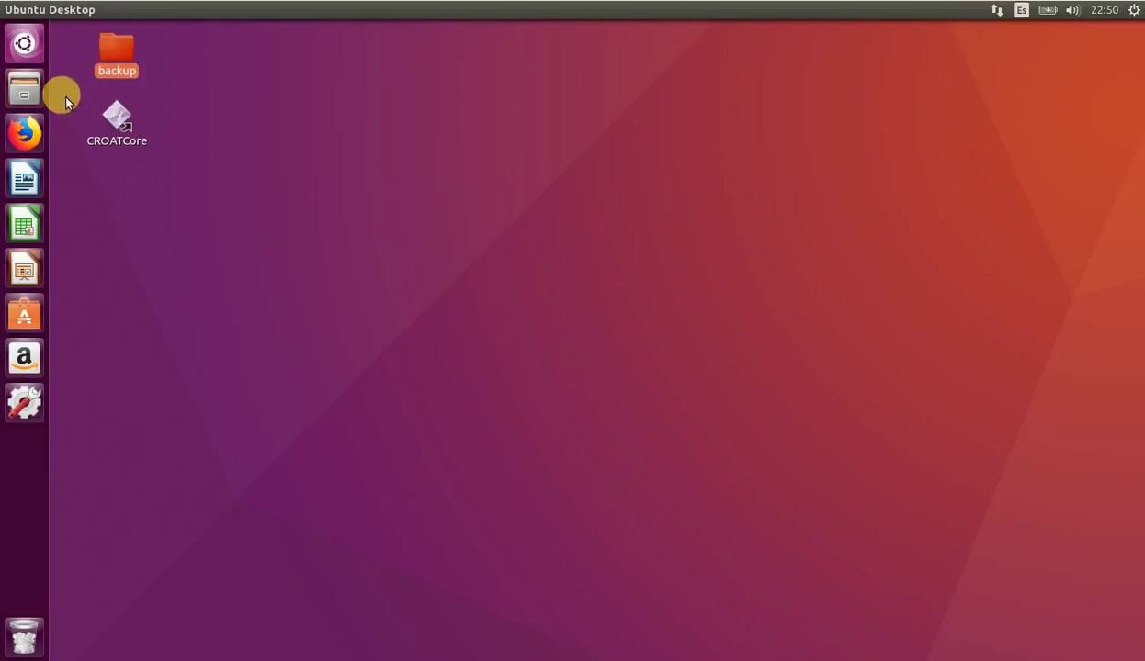
Launch CROATCore from the desktop, view the recently used wallets on its Wallet page, and minimize the window
double_click(112, 115)
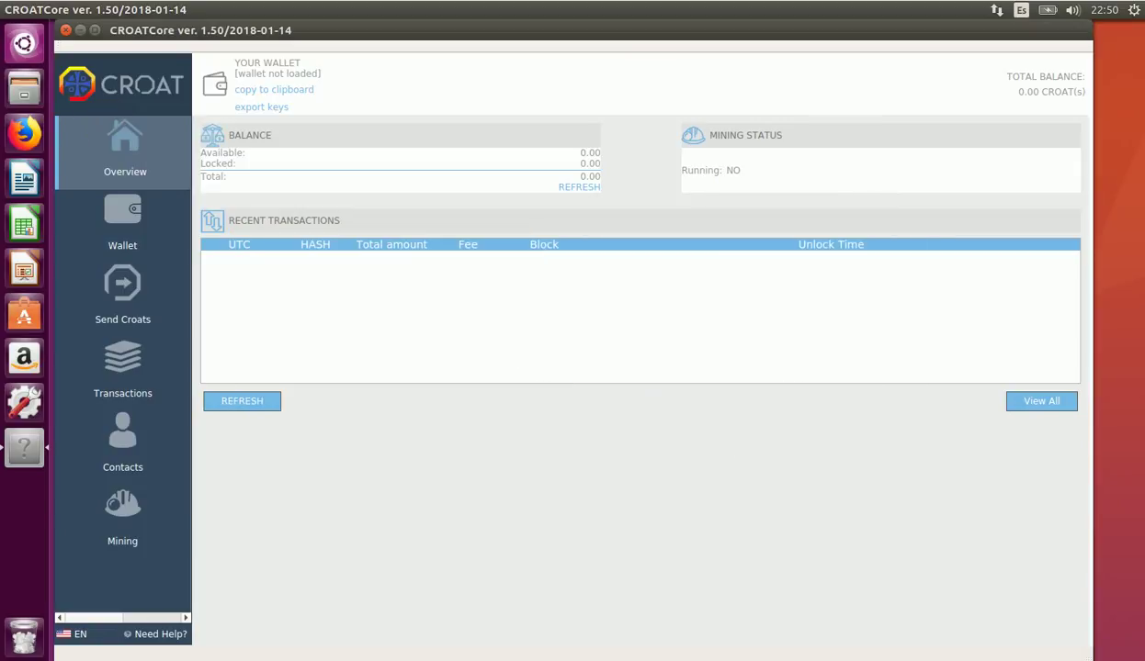
left_click(131, 215)
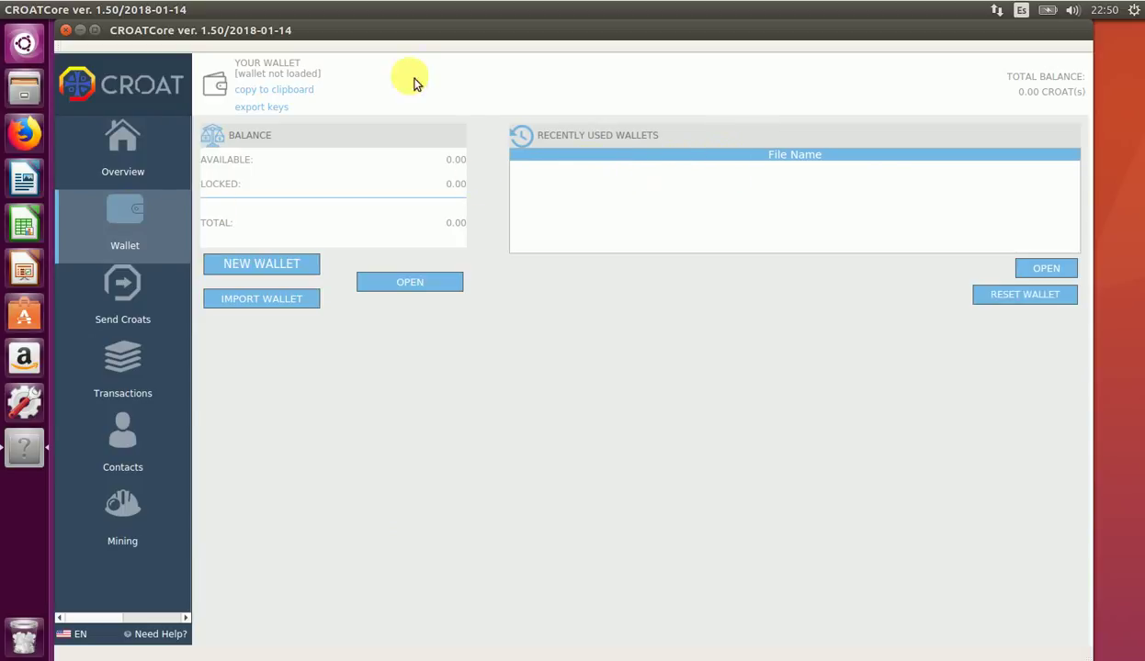
left_click(82, 33)
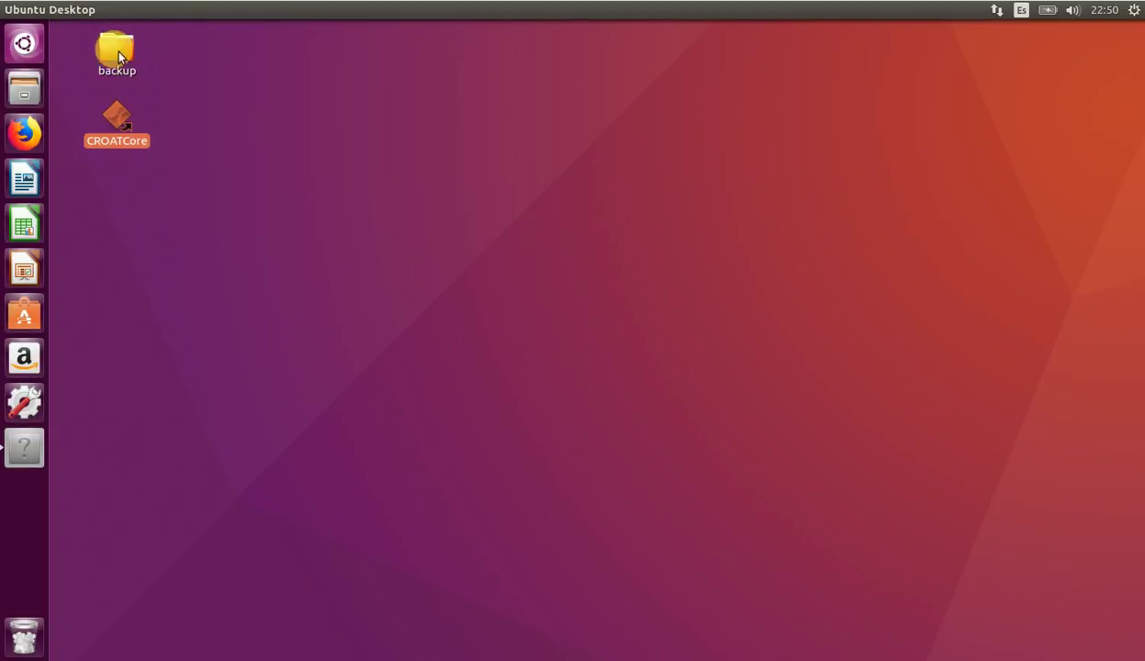
Copy wallet1.wallet and wallet1.wallet.address from the desktop backup folder into Documents
double_click(117, 53)
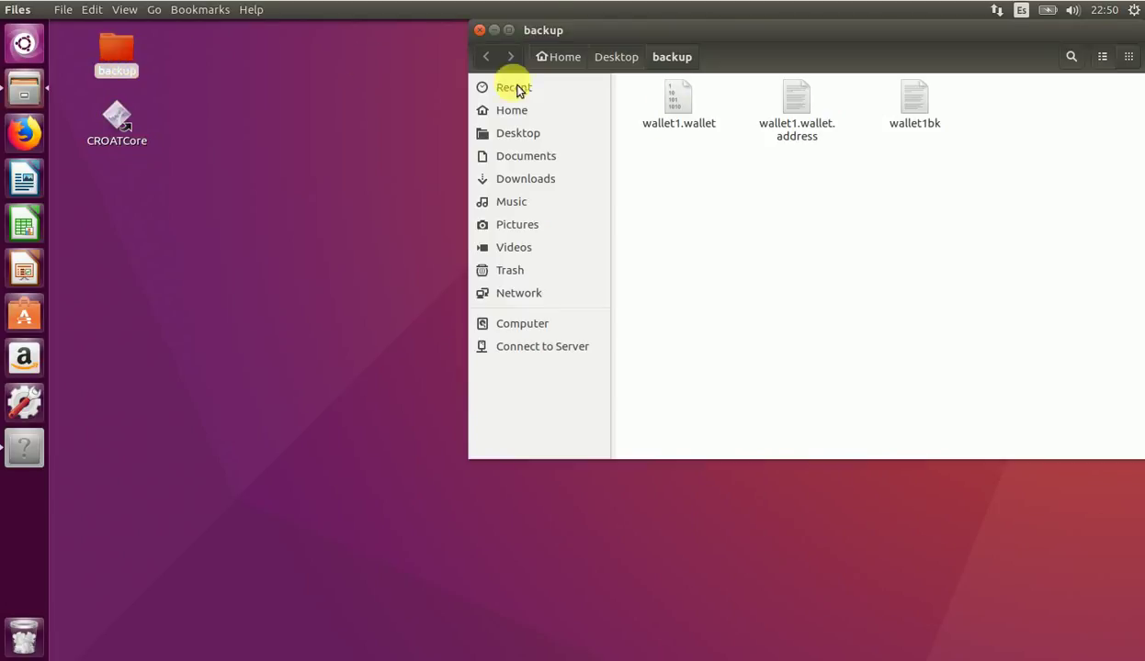
left_click(687, 106)
left_click(796, 109, "ctrl")
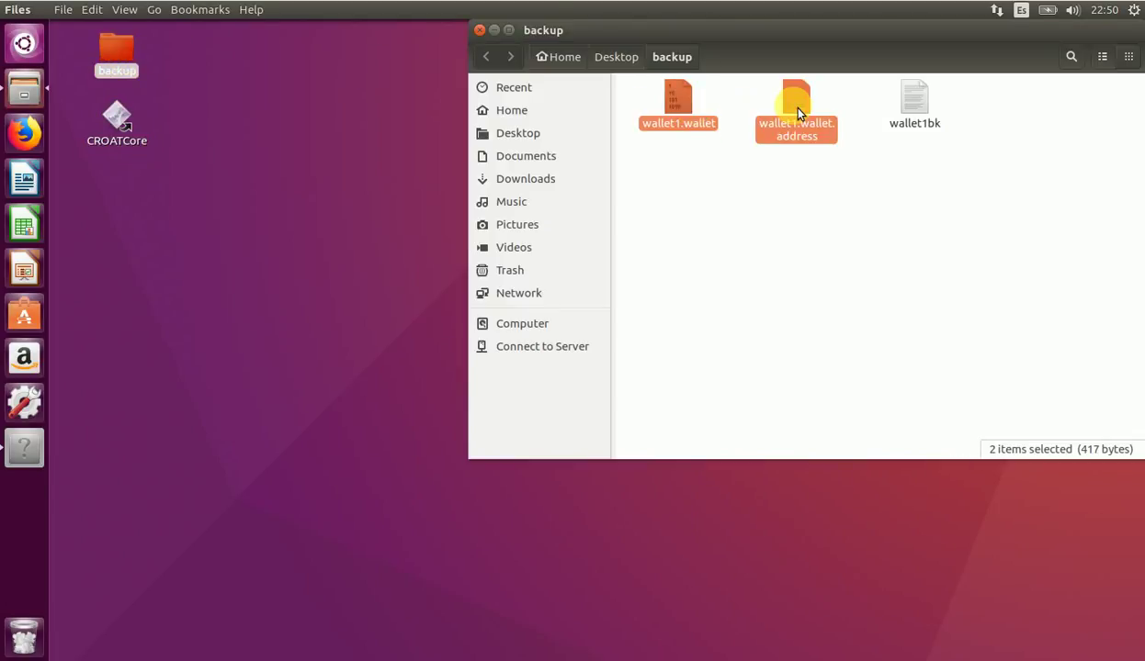
right_click(796, 112)
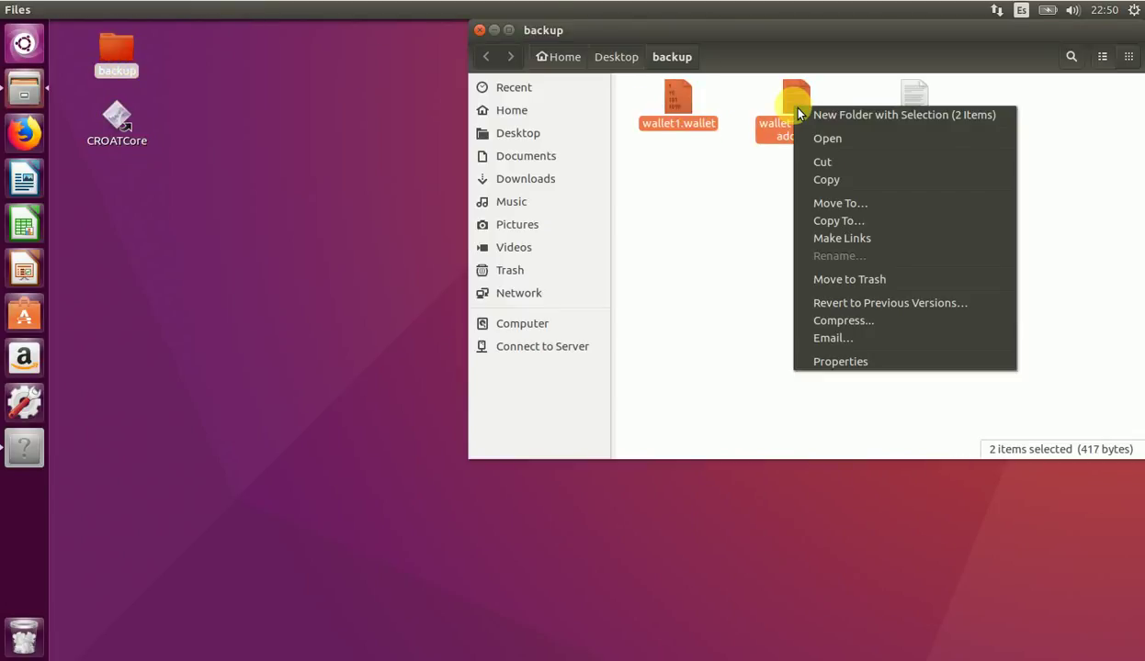
left_click(838, 181)
left_click(524, 161)
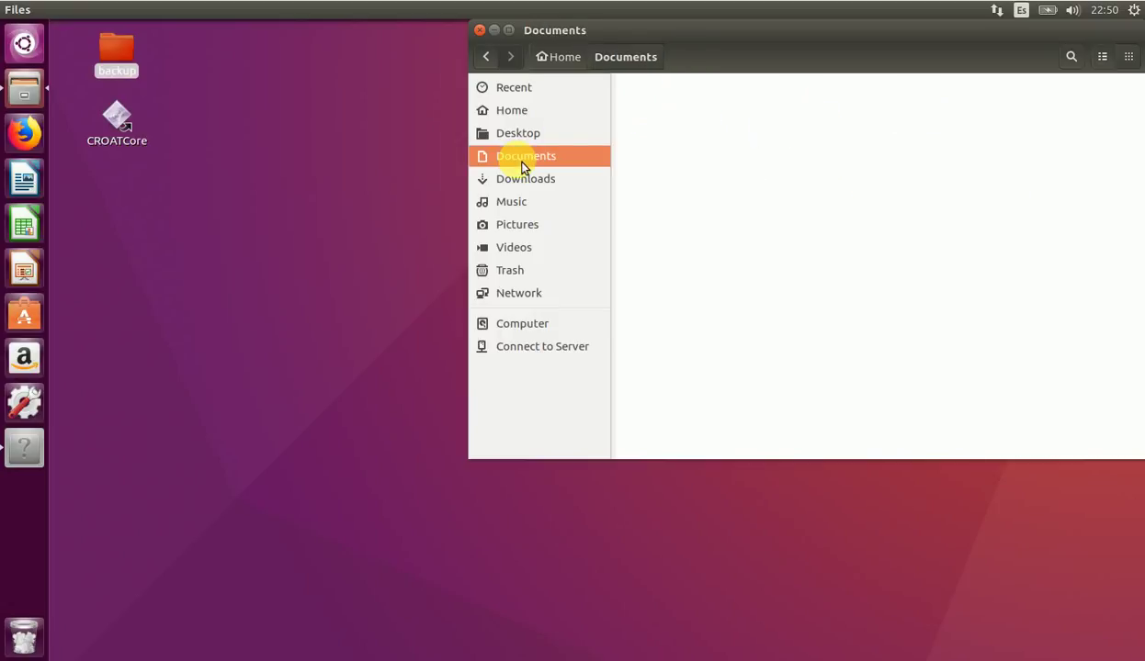
right_click(723, 143)
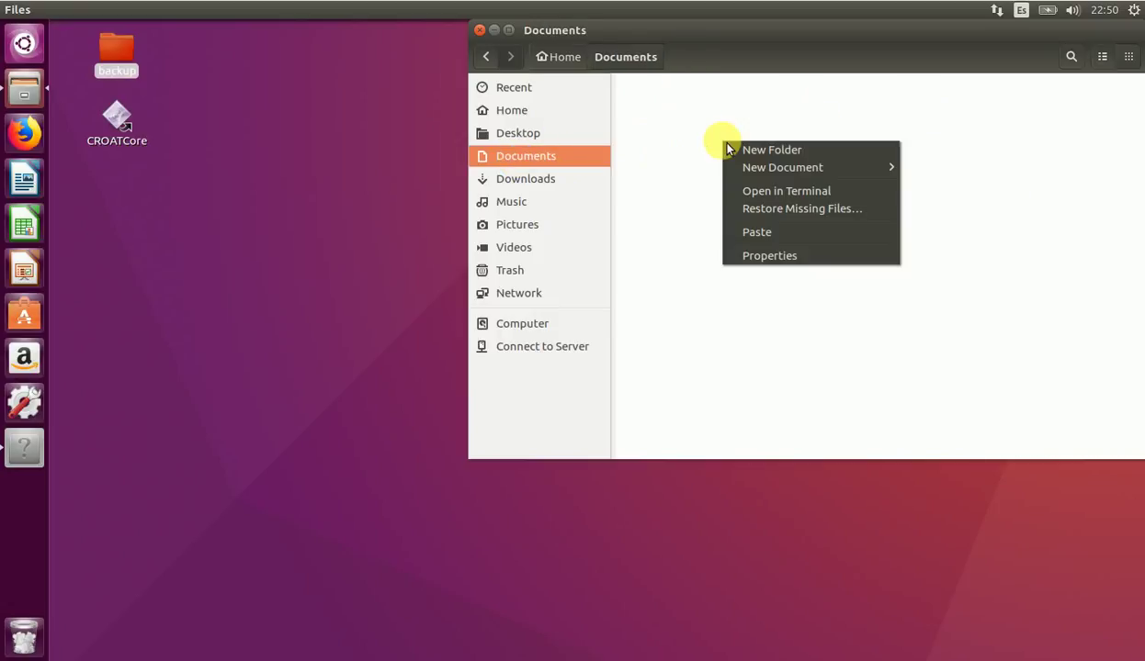
left_click(769, 232)
Switch to CROATCore and open the existing wallet /home/ubuntu/Documents/wallet1.wallet, entering the wallet password
left_click(25, 454)
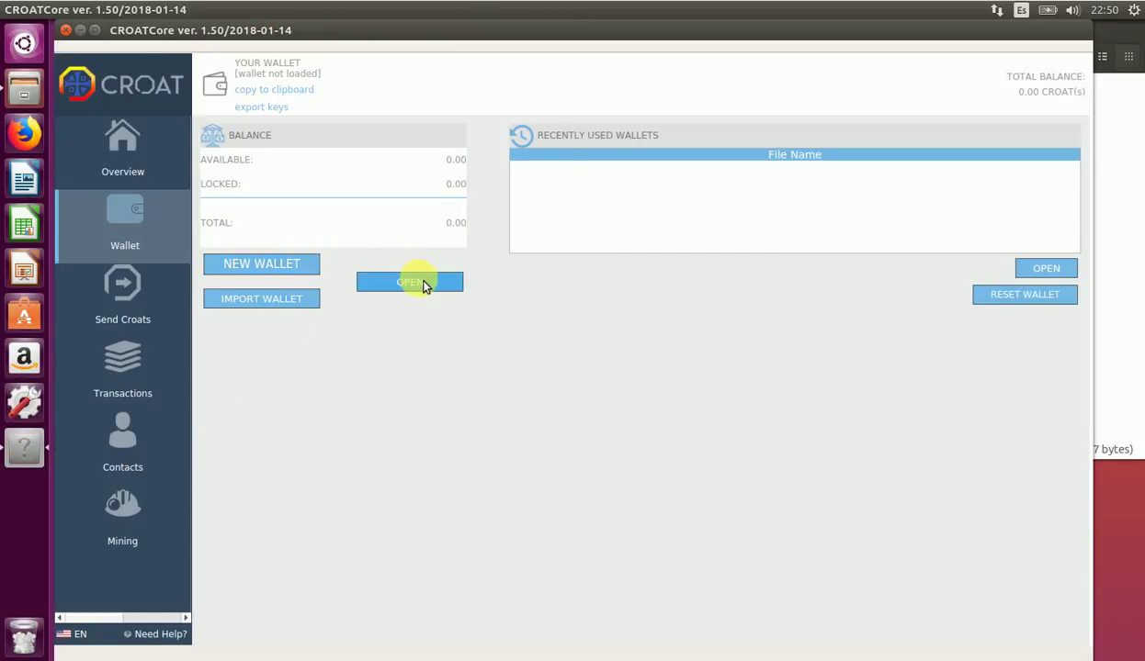
left_click(1045, 271)
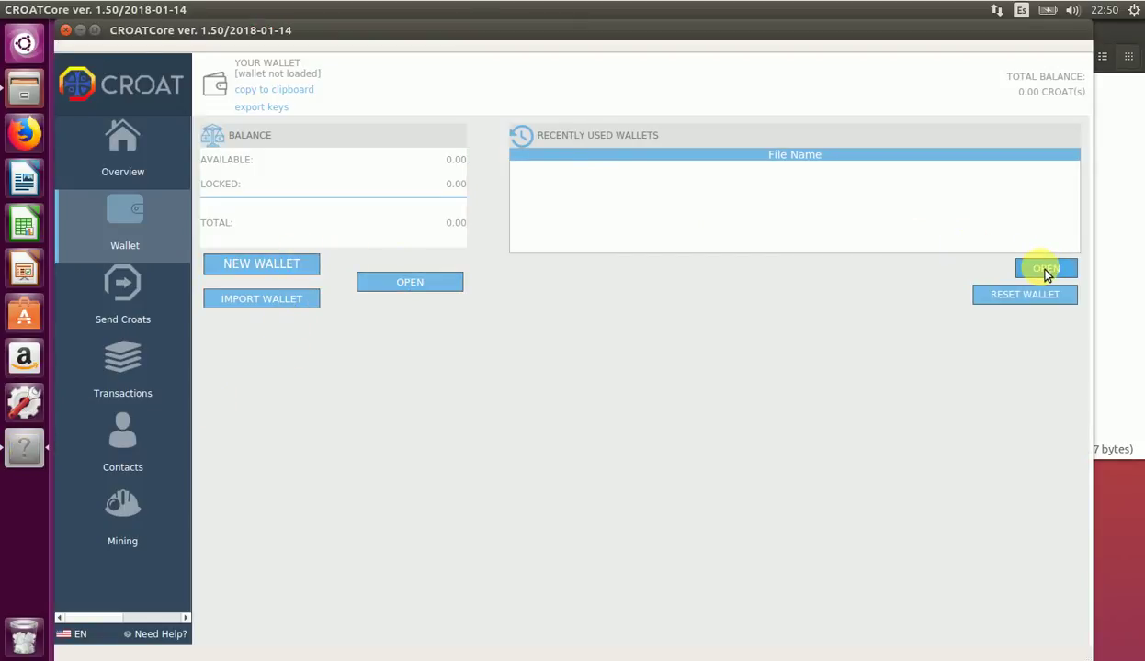
left_click(418, 285)
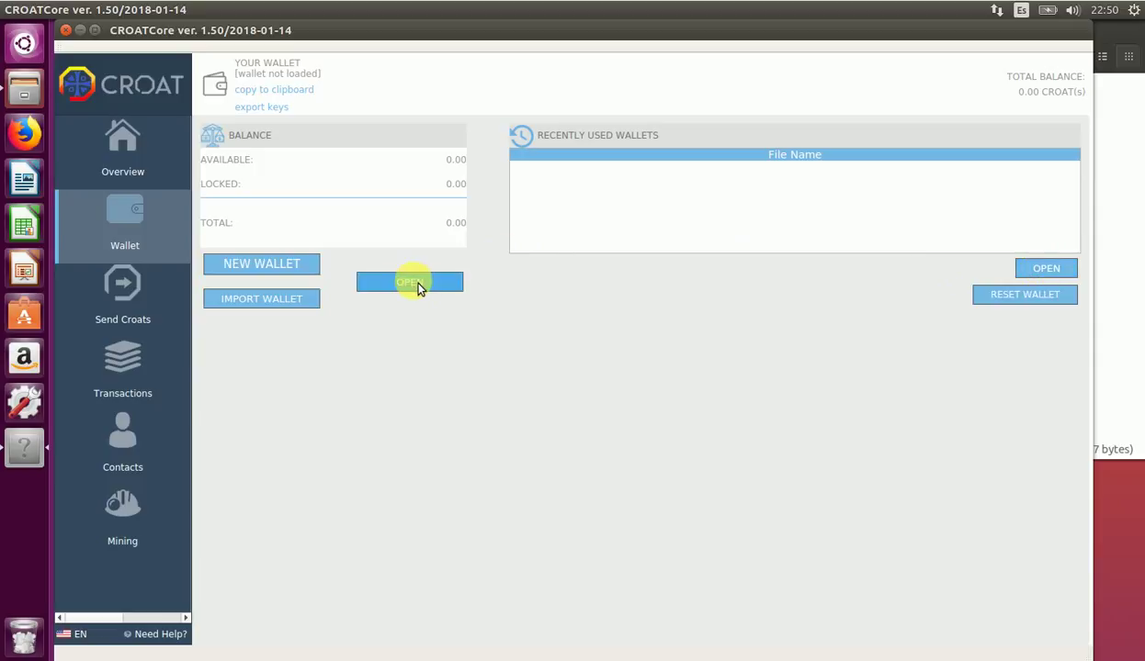
left_click(853, 328)
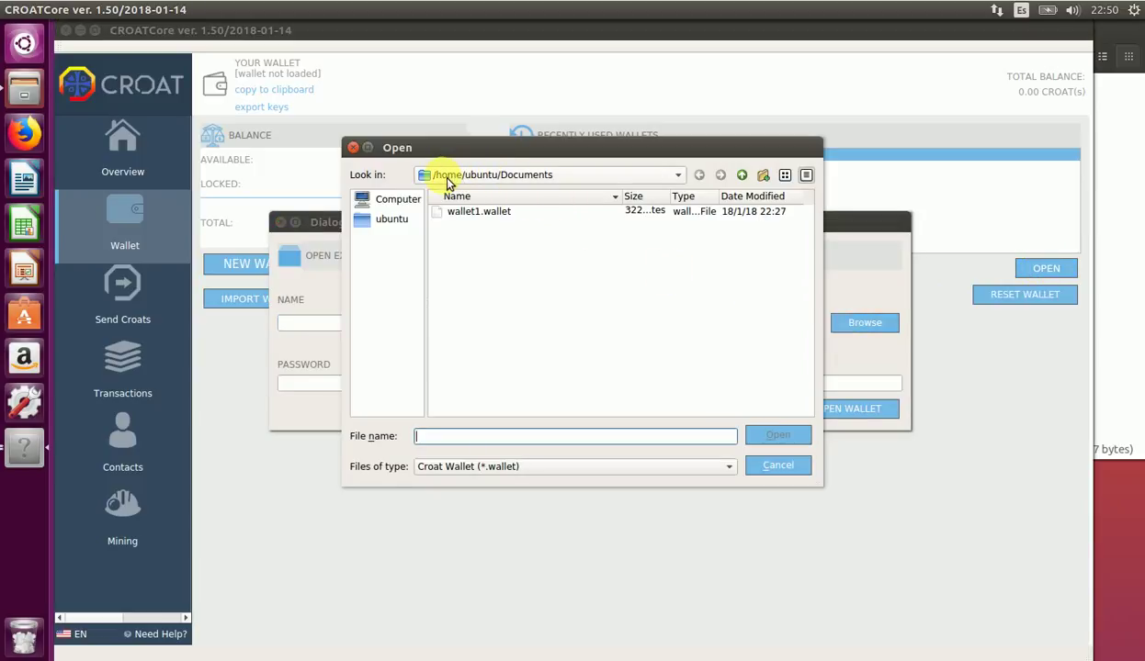
double_click(471, 210)
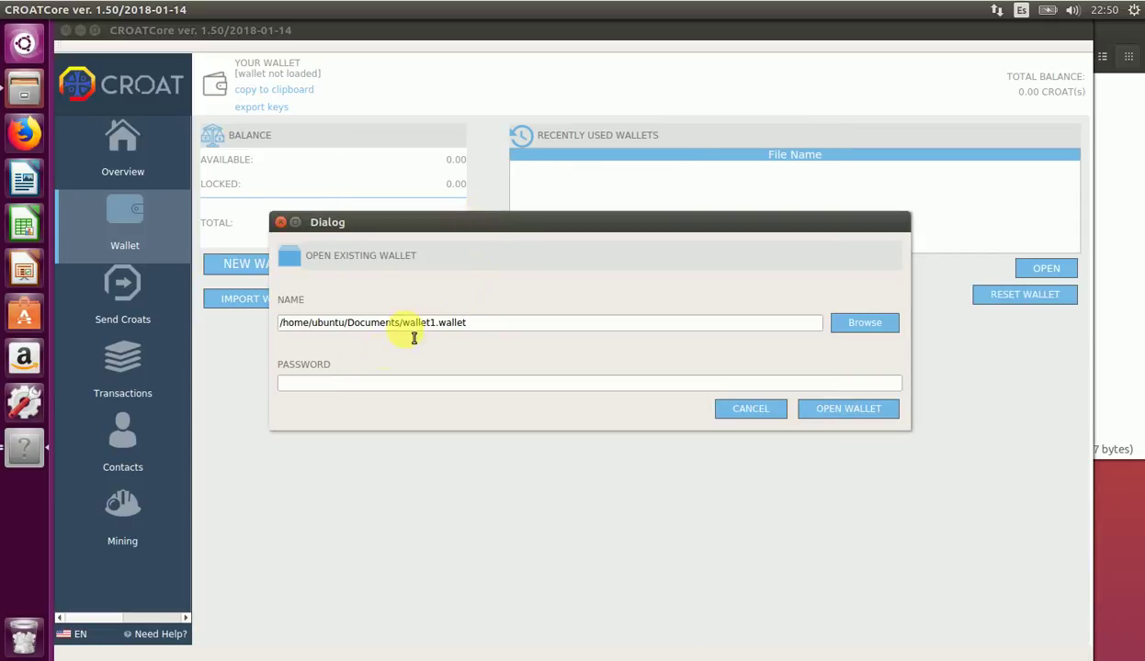
left_click(366, 383)
type("•••")
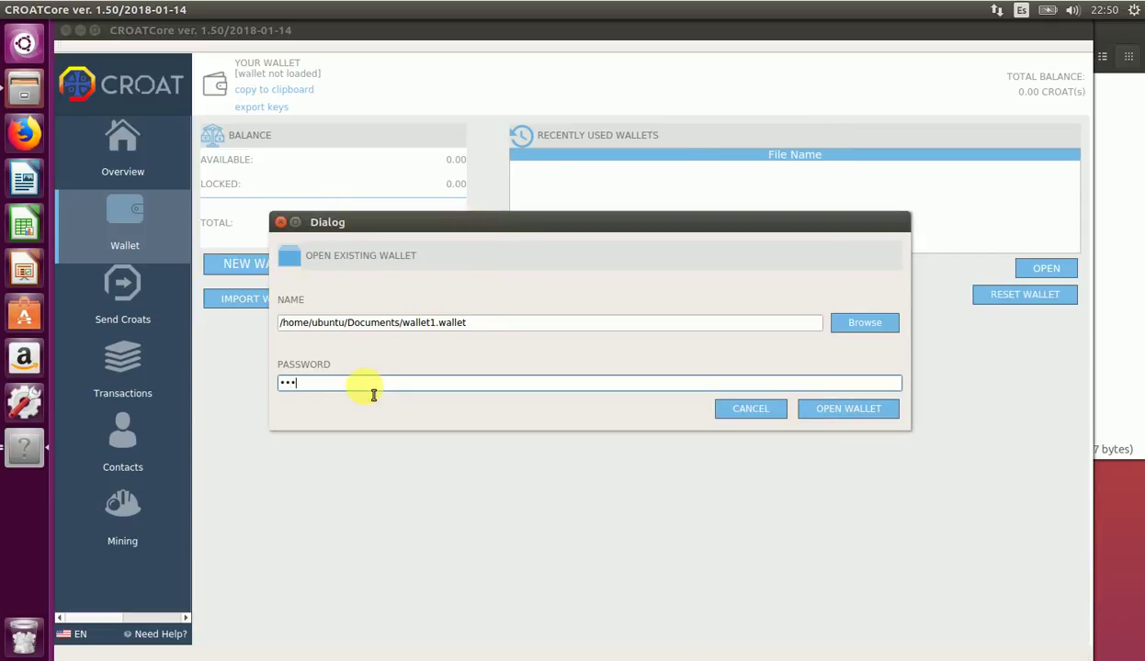
type("••••••")
left_click(861, 413)
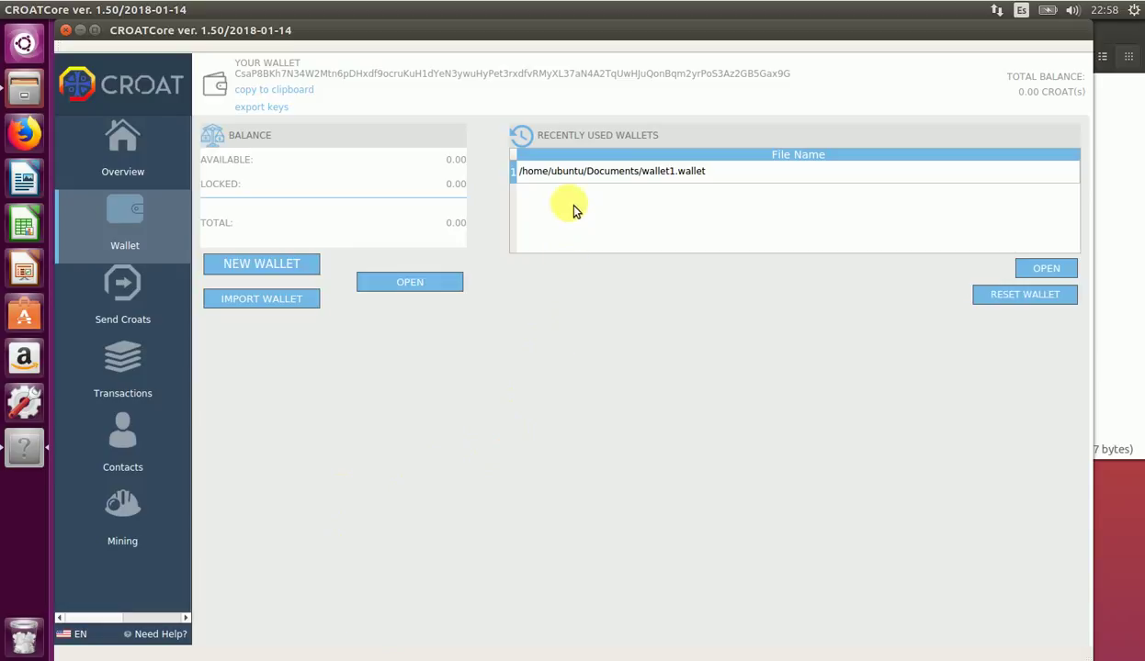
Select the wallet1.wallet entry among the recently used wallets and exit CROATCore, confirming the exit
left_click(557, 174)
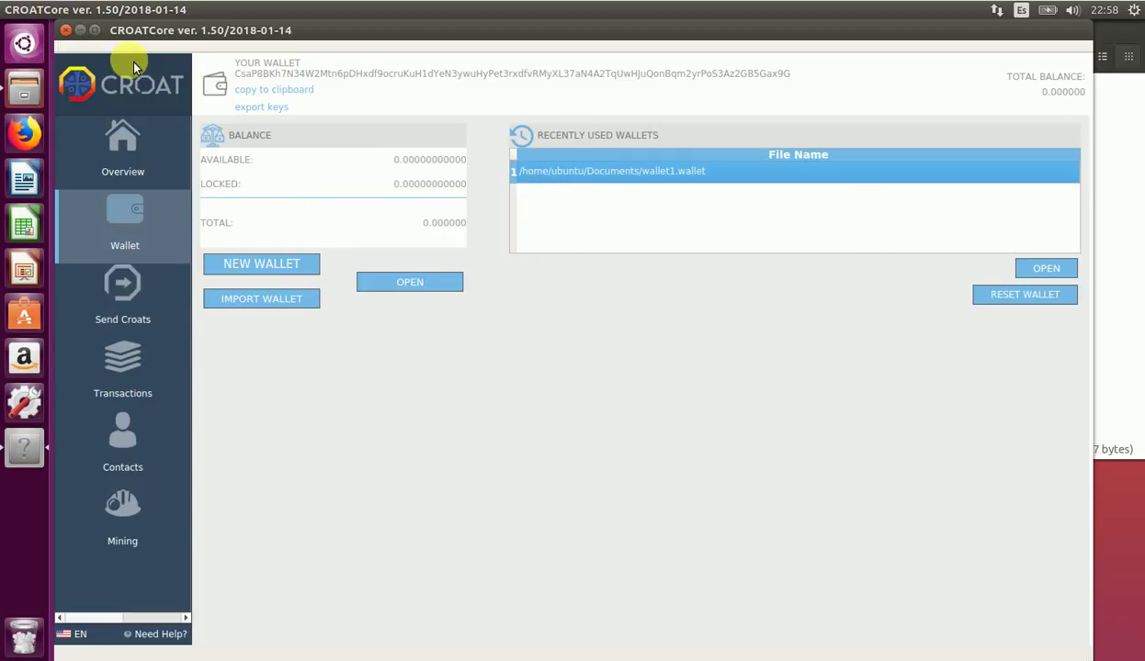
left_click(68, 33)
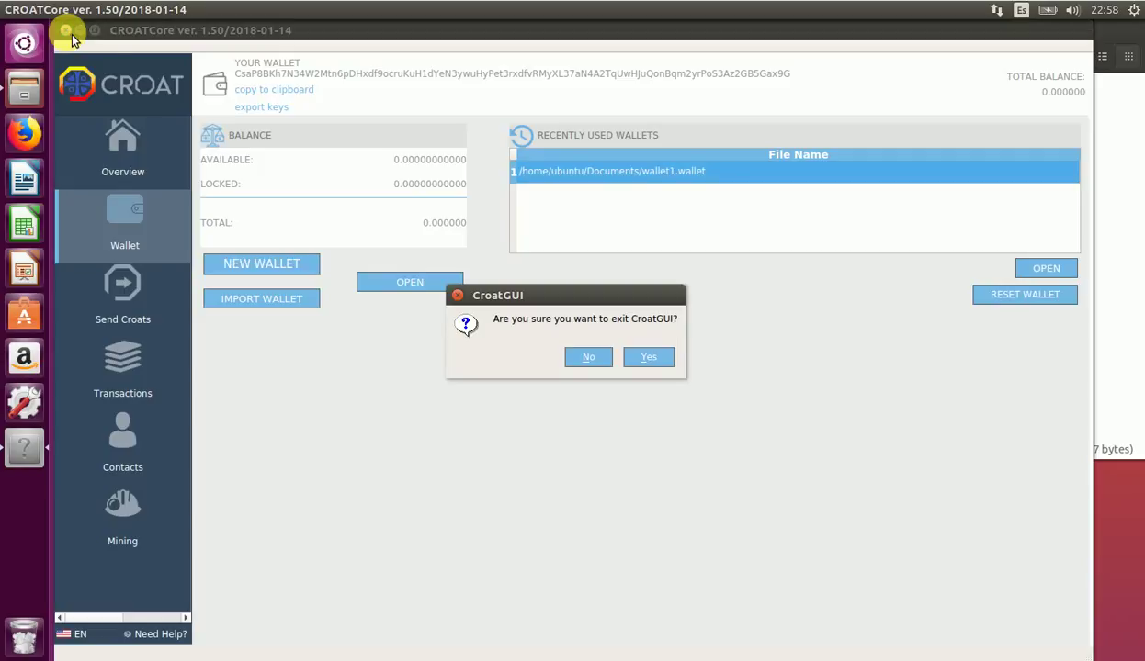
left_click(665, 363)
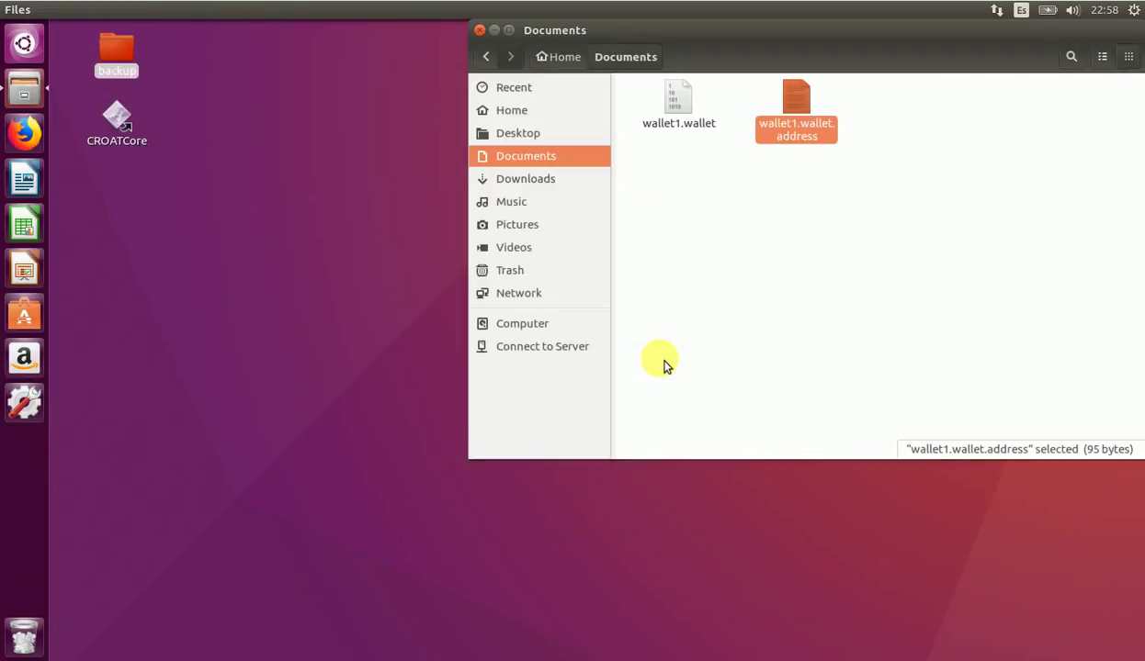
Delete wallet1.wallet and wallet1.wallet.address from the Documents folder
left_click(840, 188)
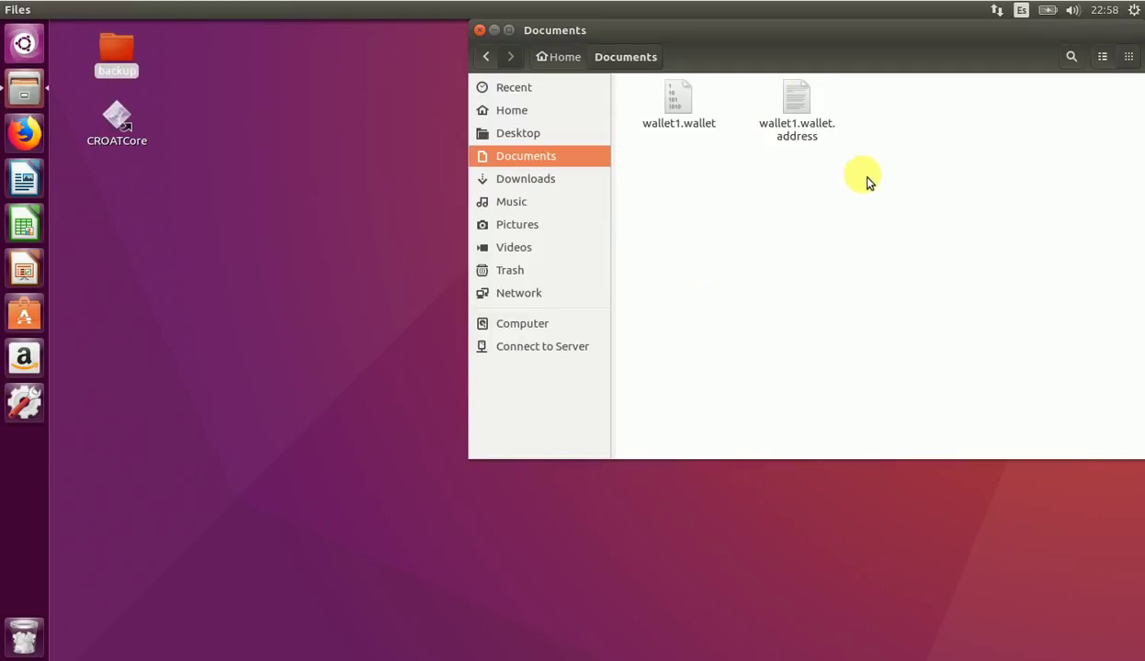
left_click_drag(862, 174, 662, 108)
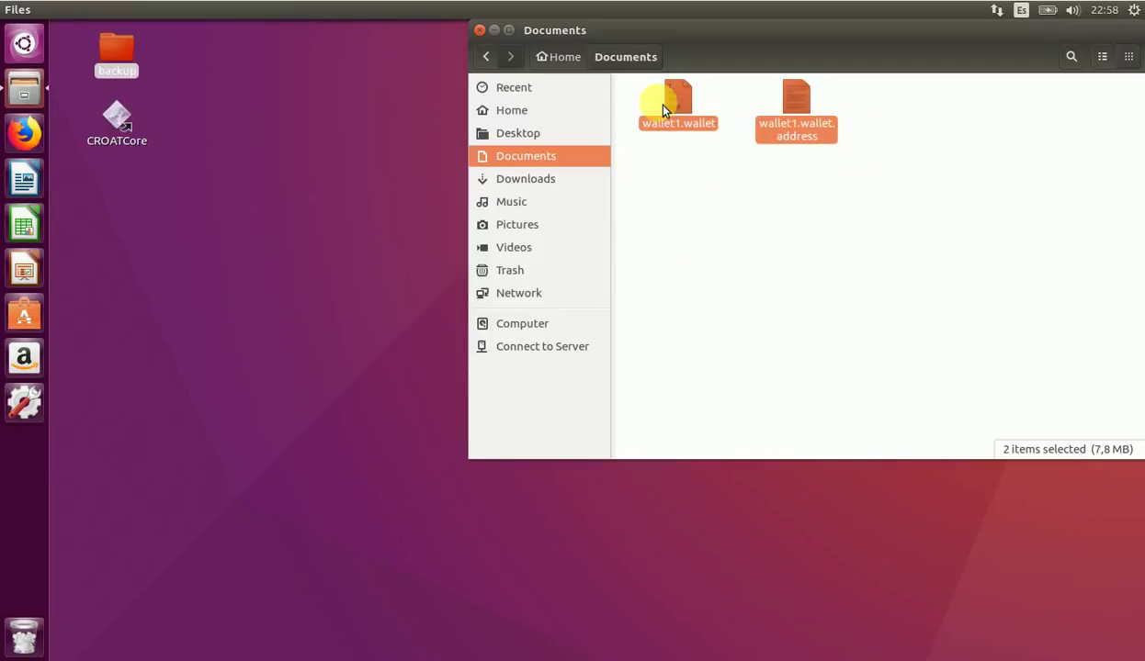
key("Delete")
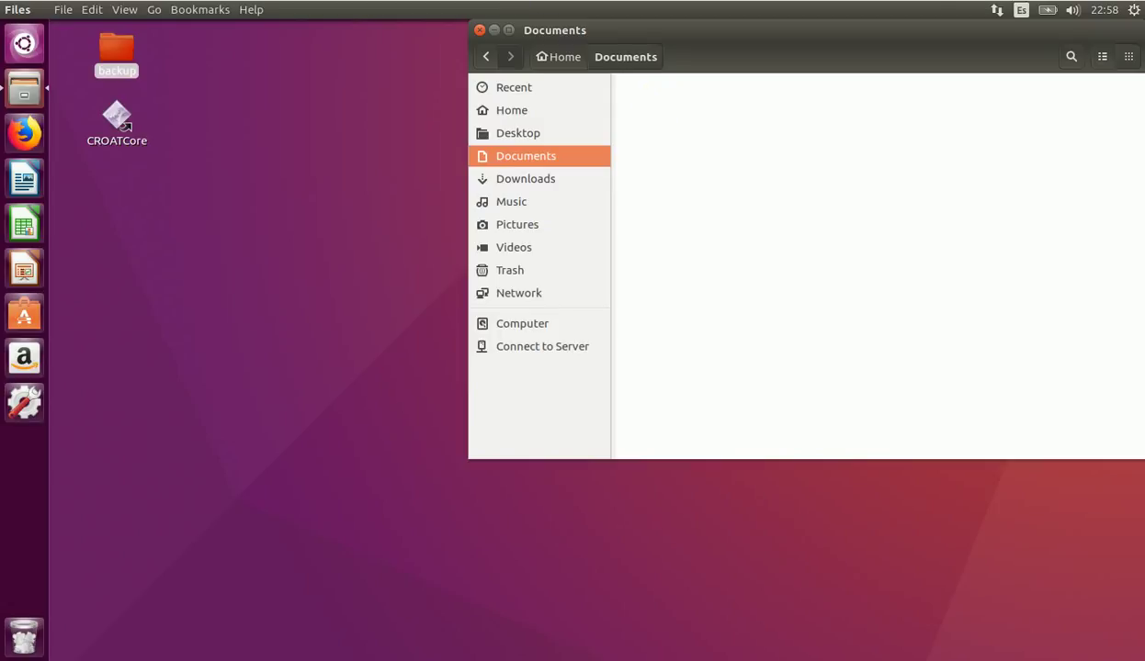
left_click(384, 158)
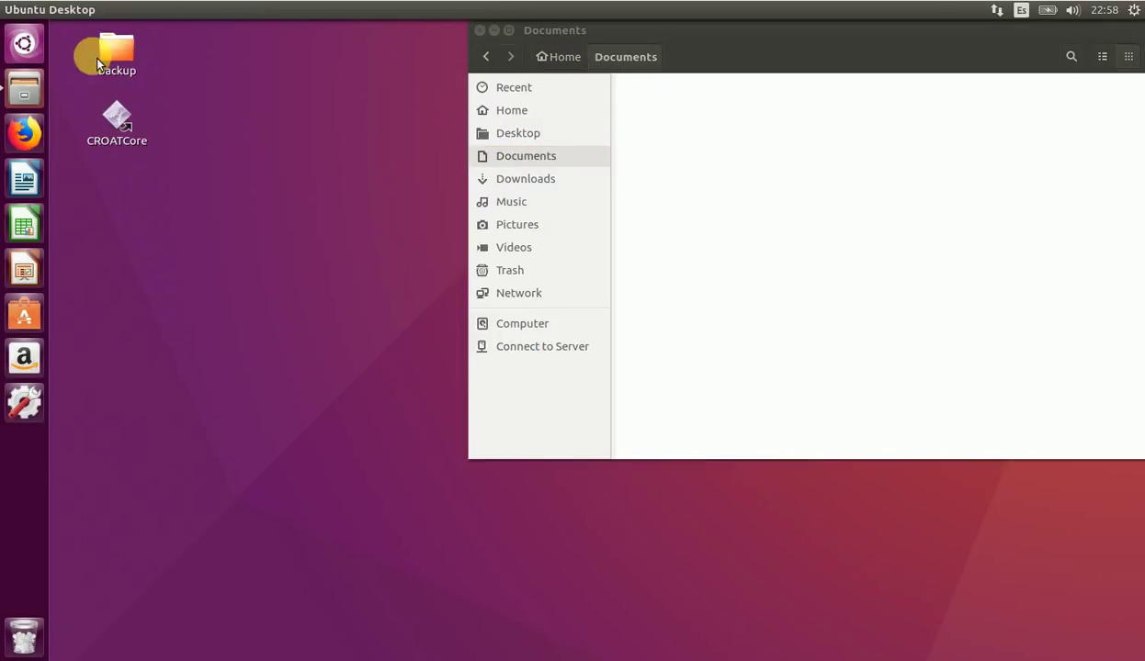
Move recentw.cro from the Home/bin/CroatCore folder to the trash and close the file manager window
left_click(33, 94)
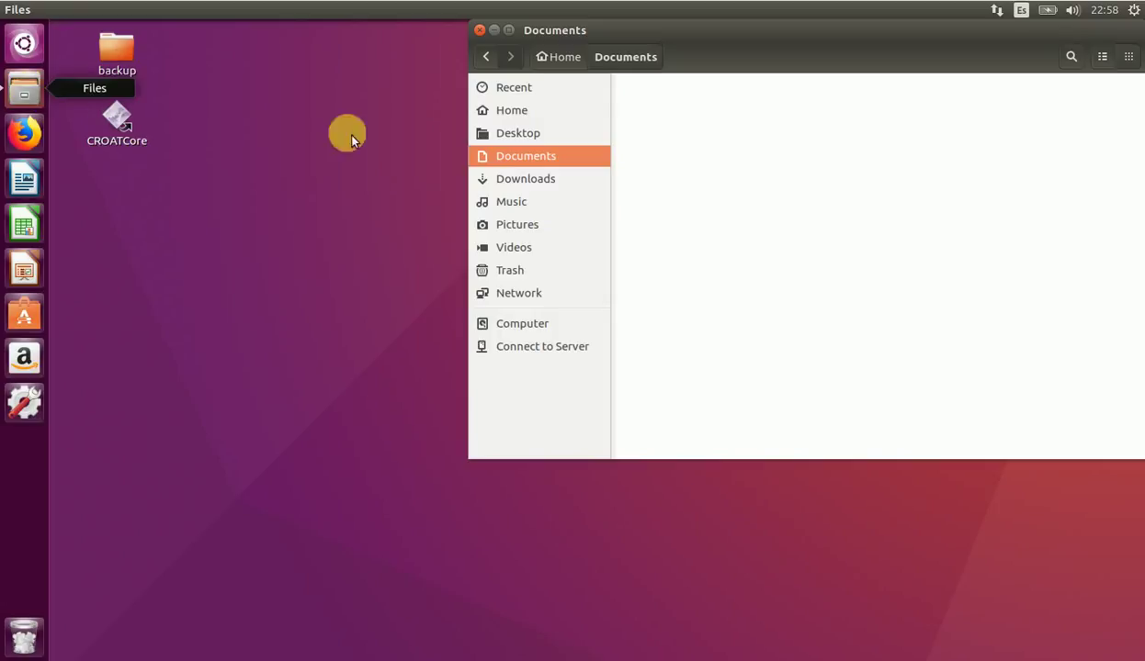
left_click(524, 112)
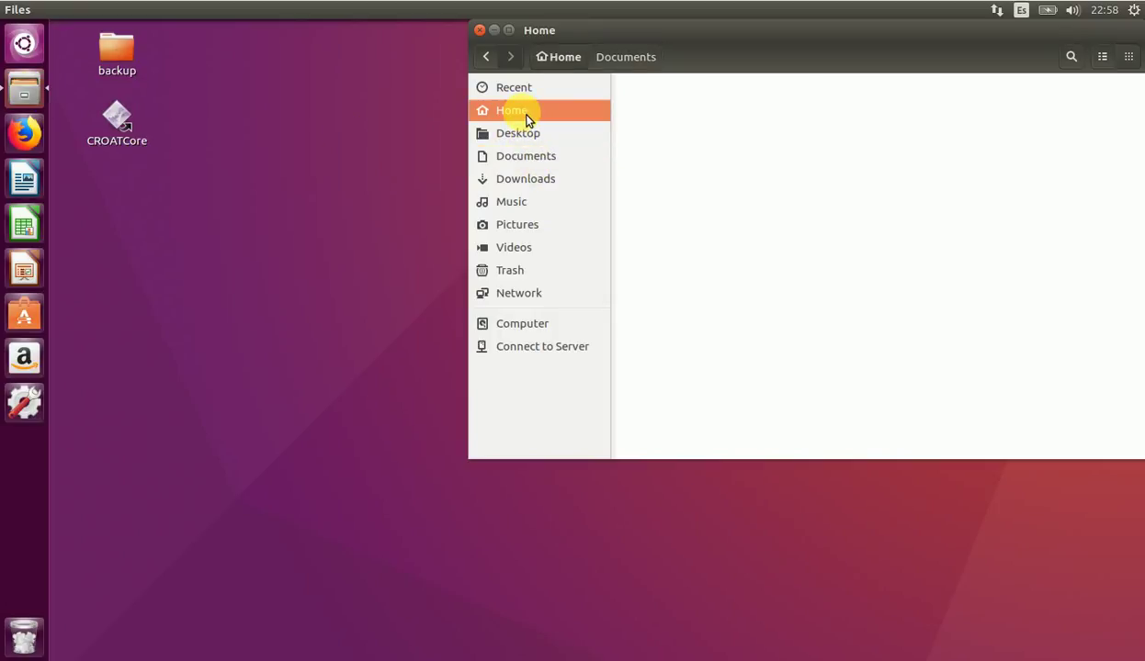
double_click(651, 114)
double_click(667, 98)
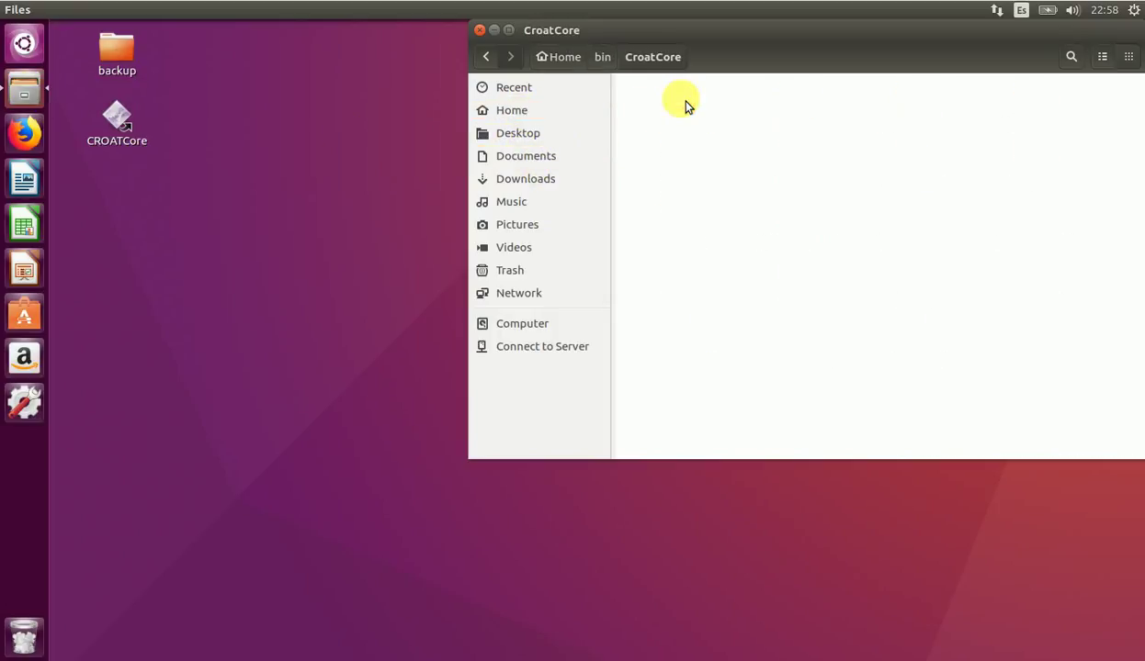
left_click(1015, 301)
right_click(1015, 301)
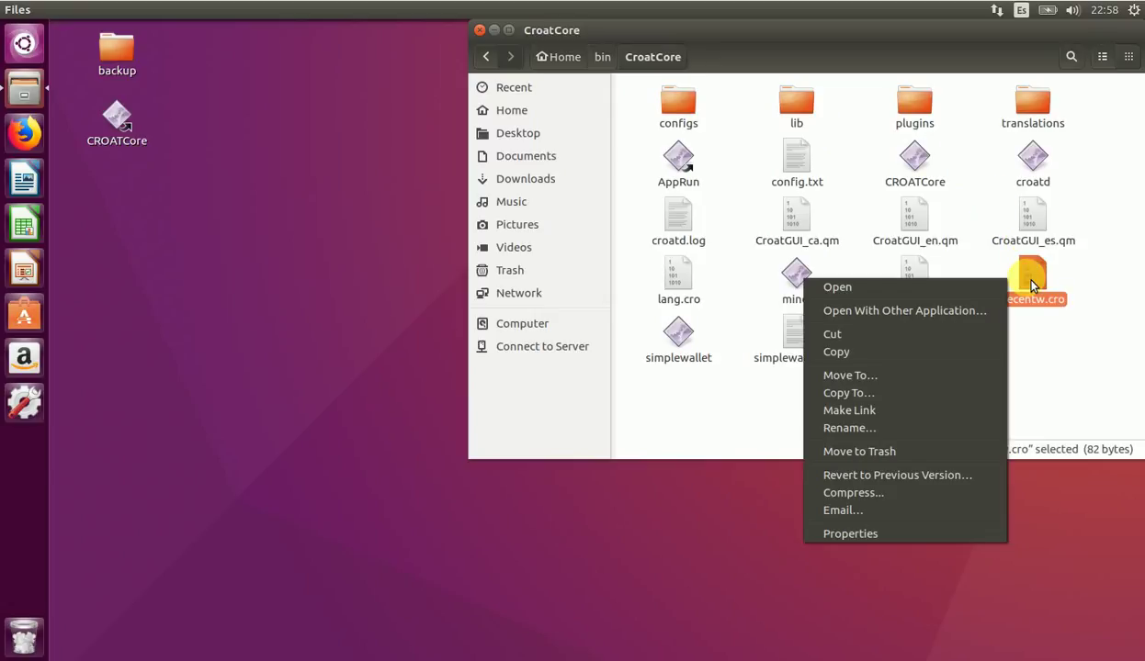
left_click(854, 451)
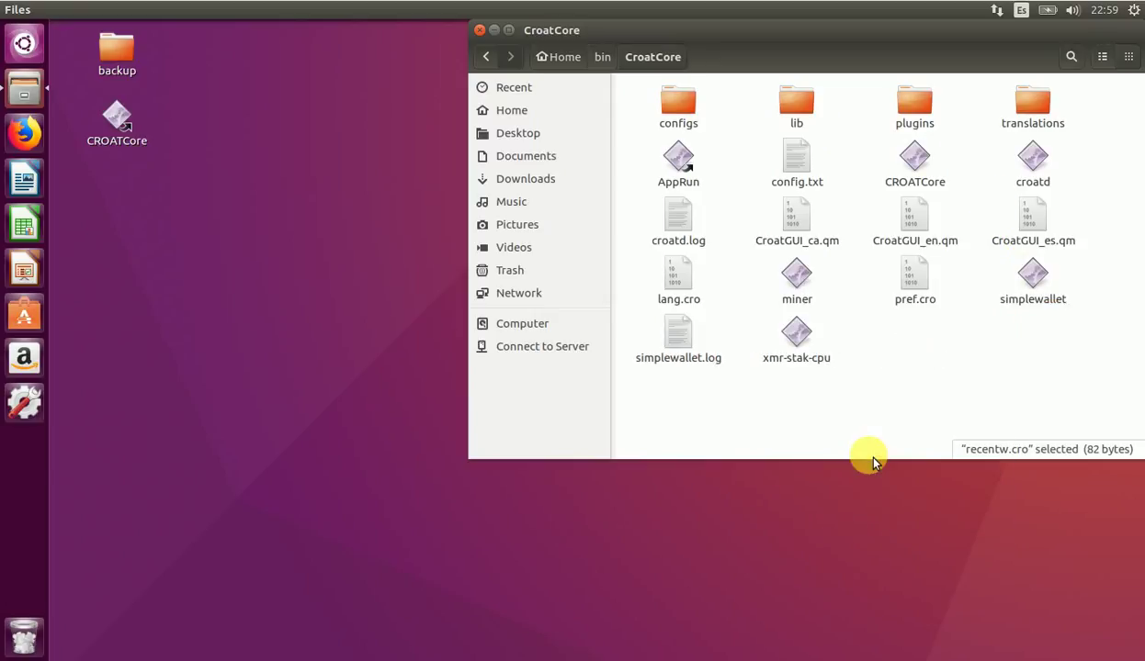
left_click(479, 32)
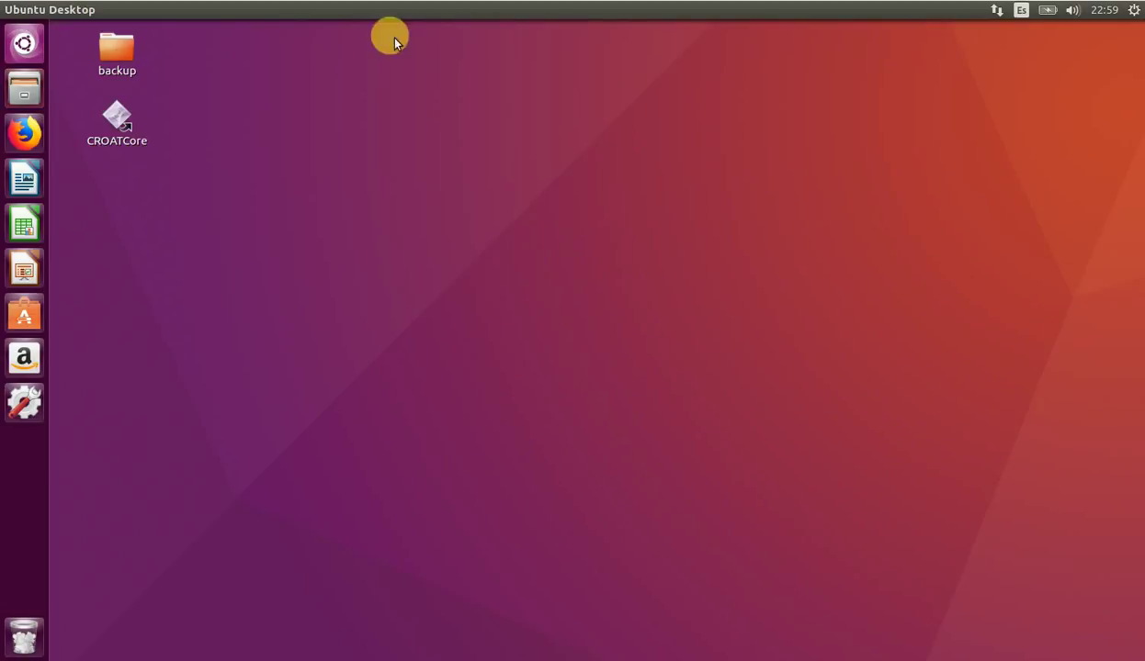
Open the wallet1bk text file from the desktop backup folder to view the private keys, and minimize both windows
double_click(119, 48)
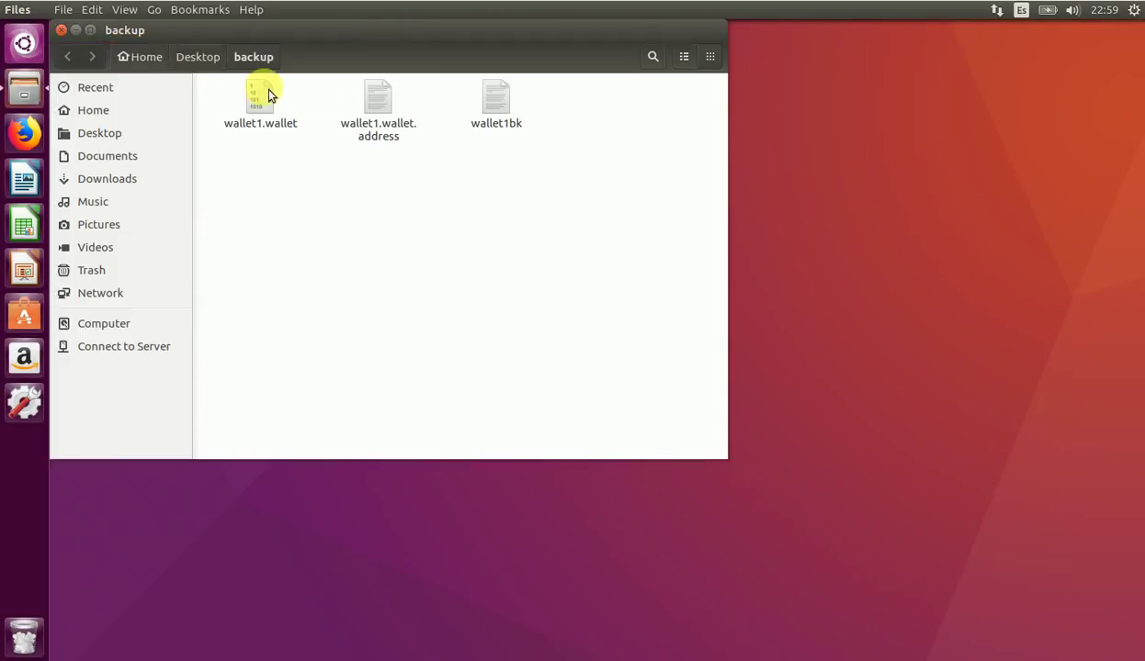
double_click(497, 106)
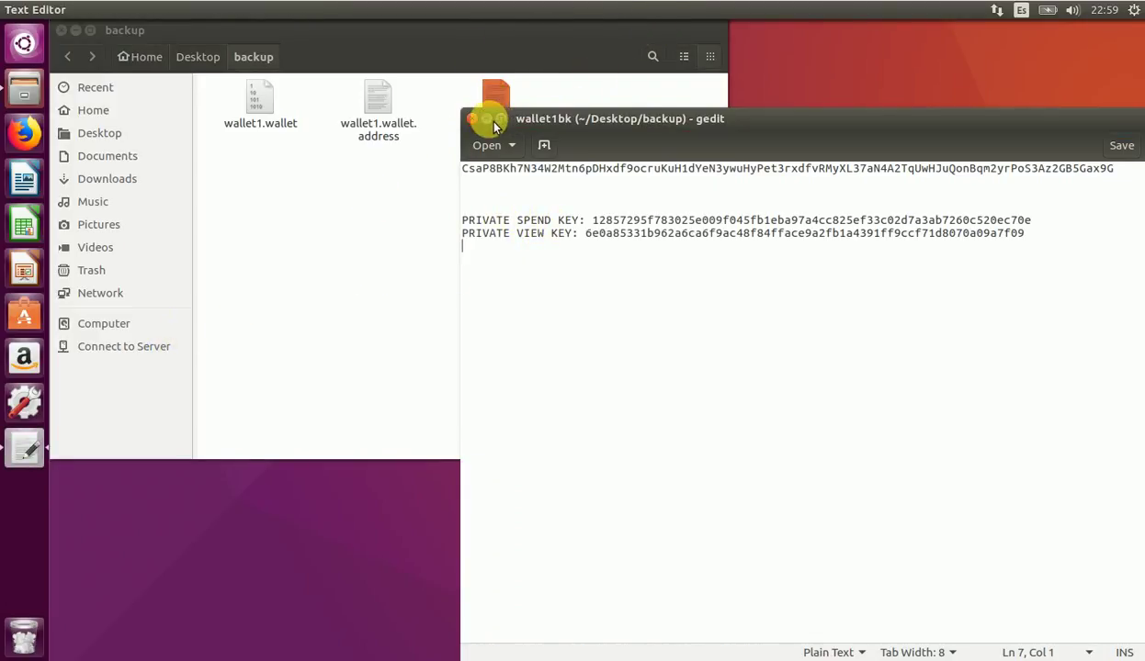
left_click(472, 118)
left_click(63, 30)
Launch CROATCore from the desktop and start importing a wallet on its Wallet page
double_click(117, 122)
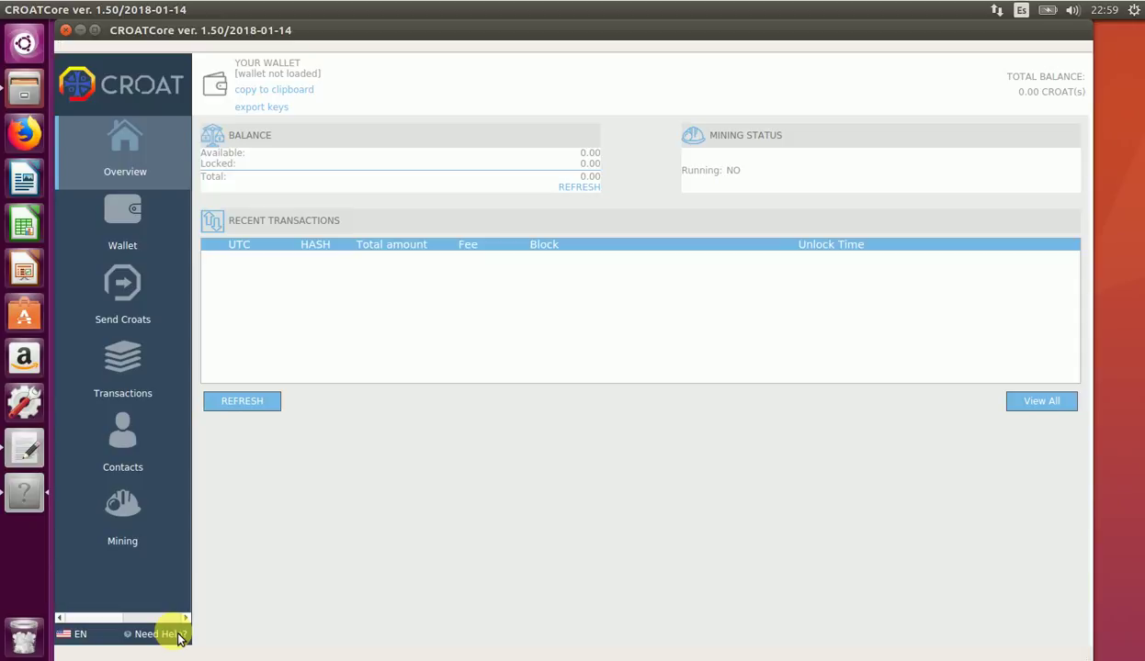
left_click(152, 241)
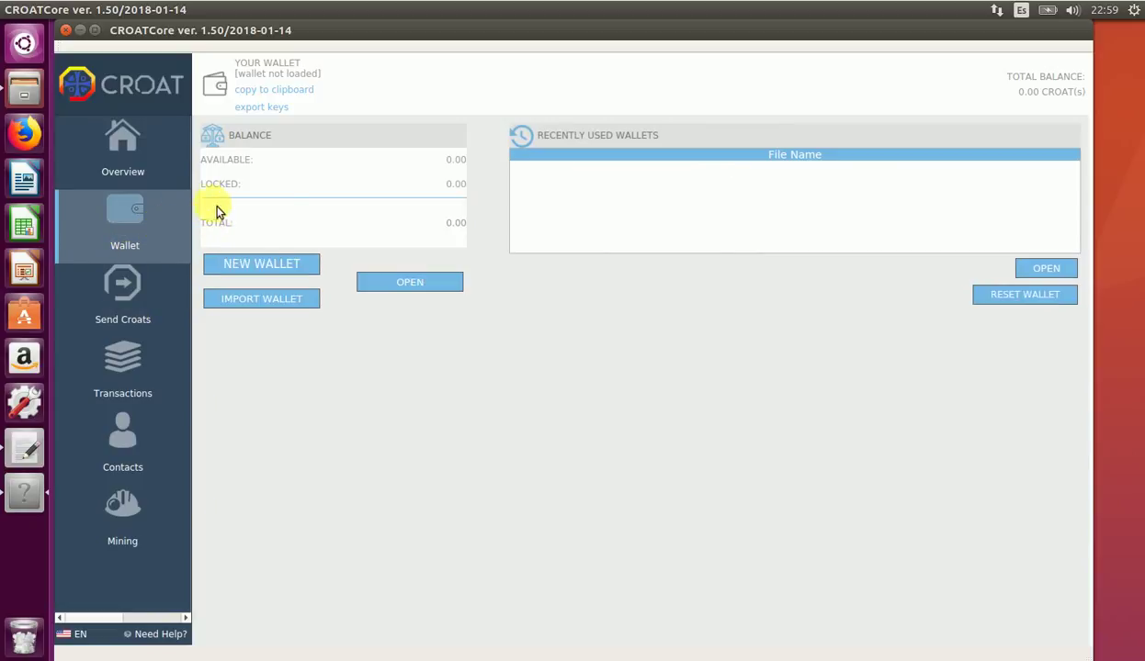
left_click(258, 298)
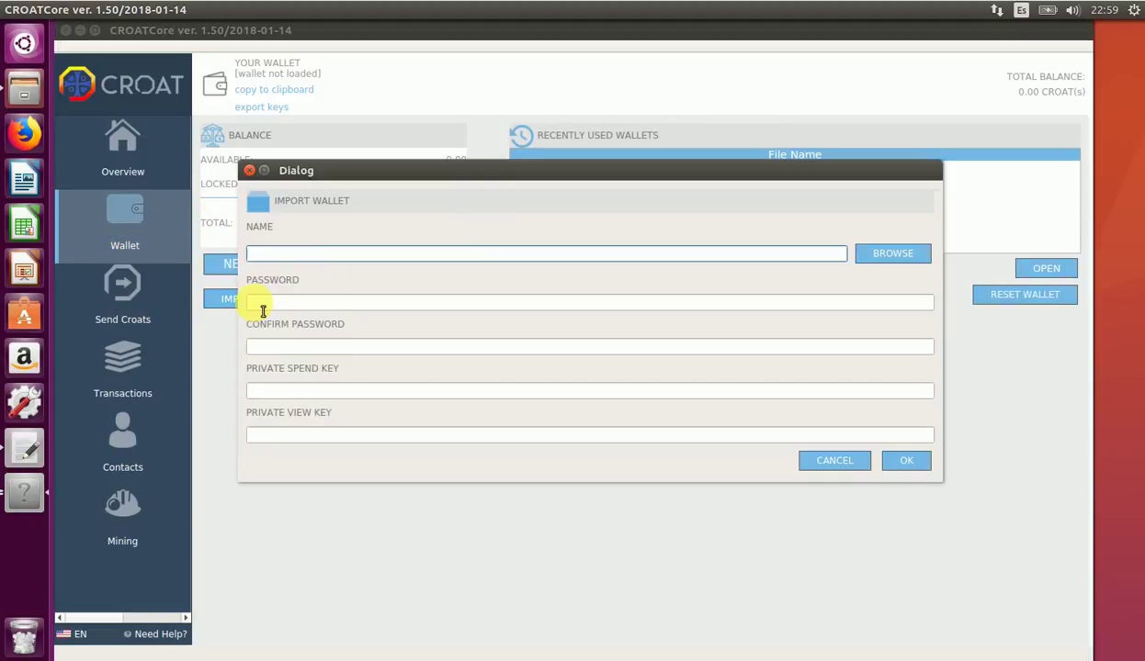
Set the imported wallet's name to wallet1, saved in /home/ubuntu/Documents
left_click(879, 258)
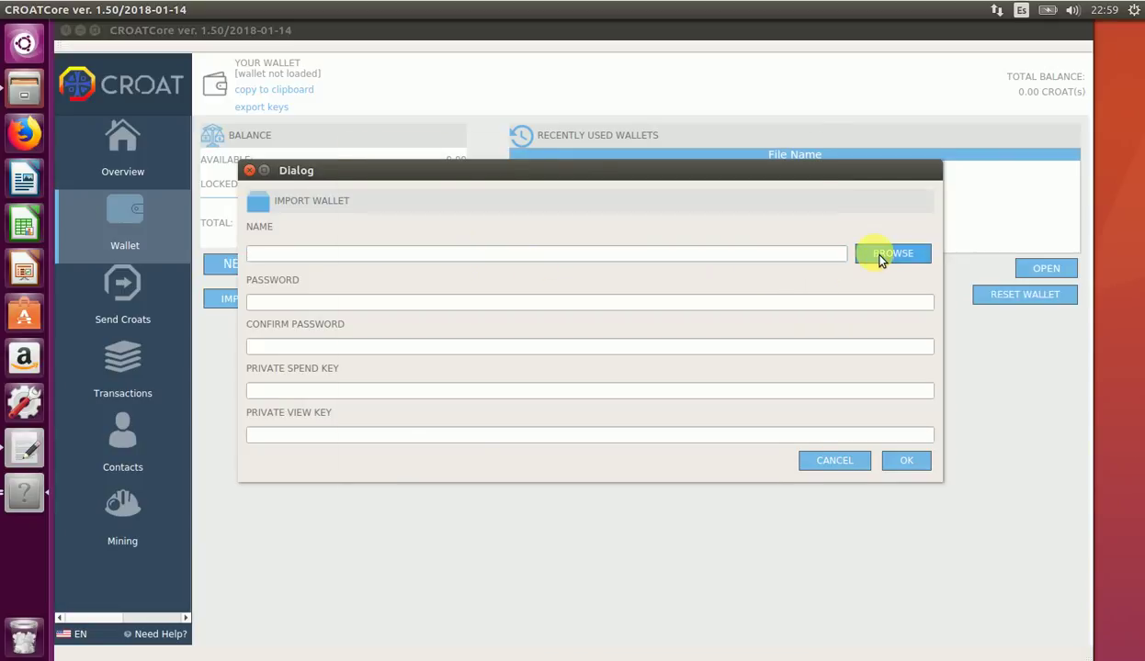
left_click(562, 182)
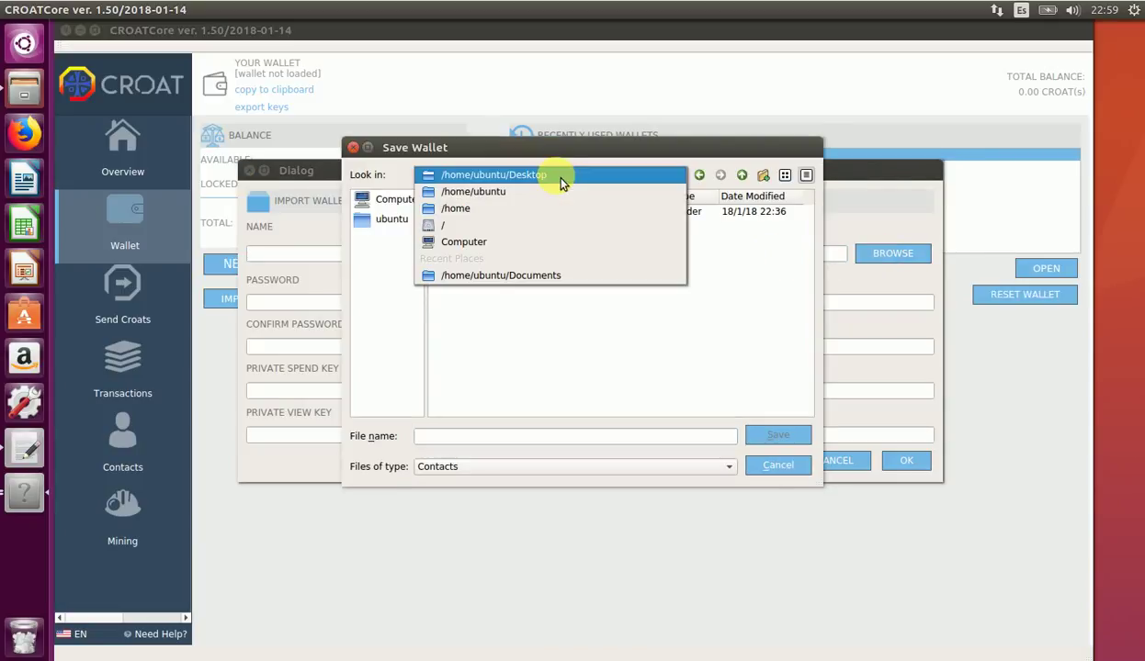
left_click(537, 195)
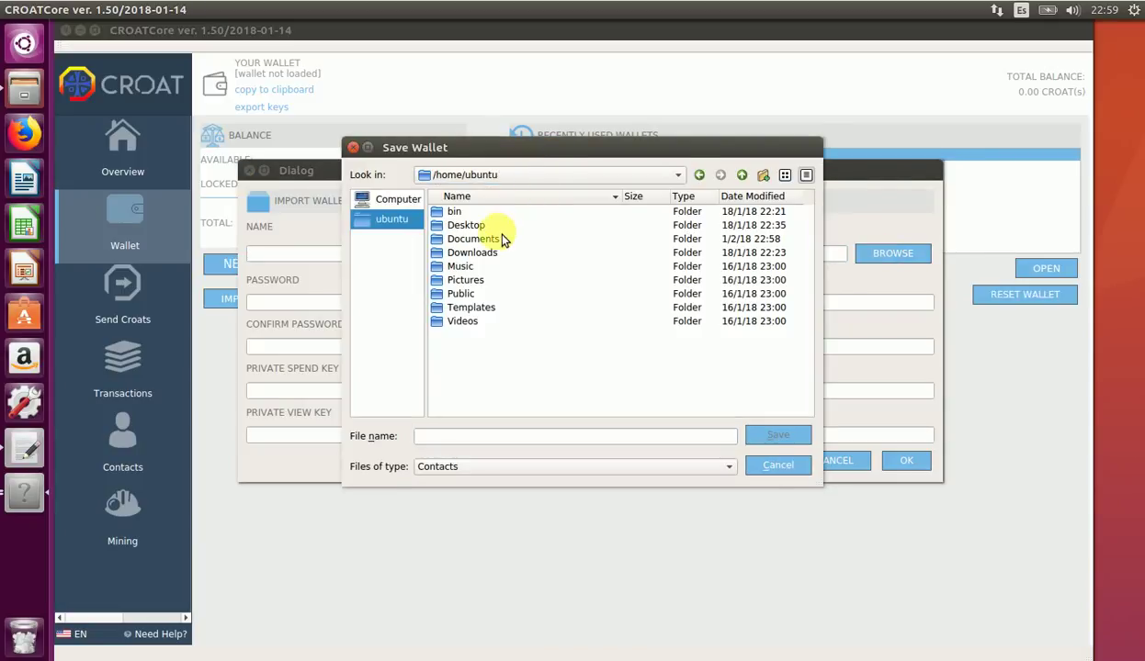
double_click(491, 241)
left_click(461, 440)
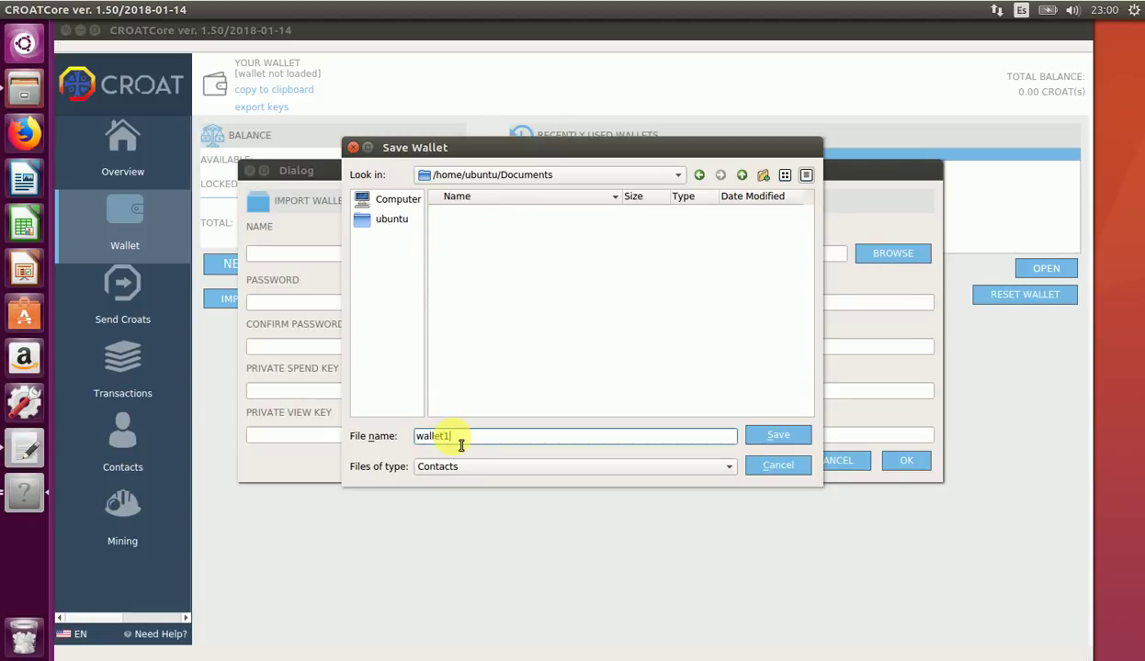
left_click(772, 435)
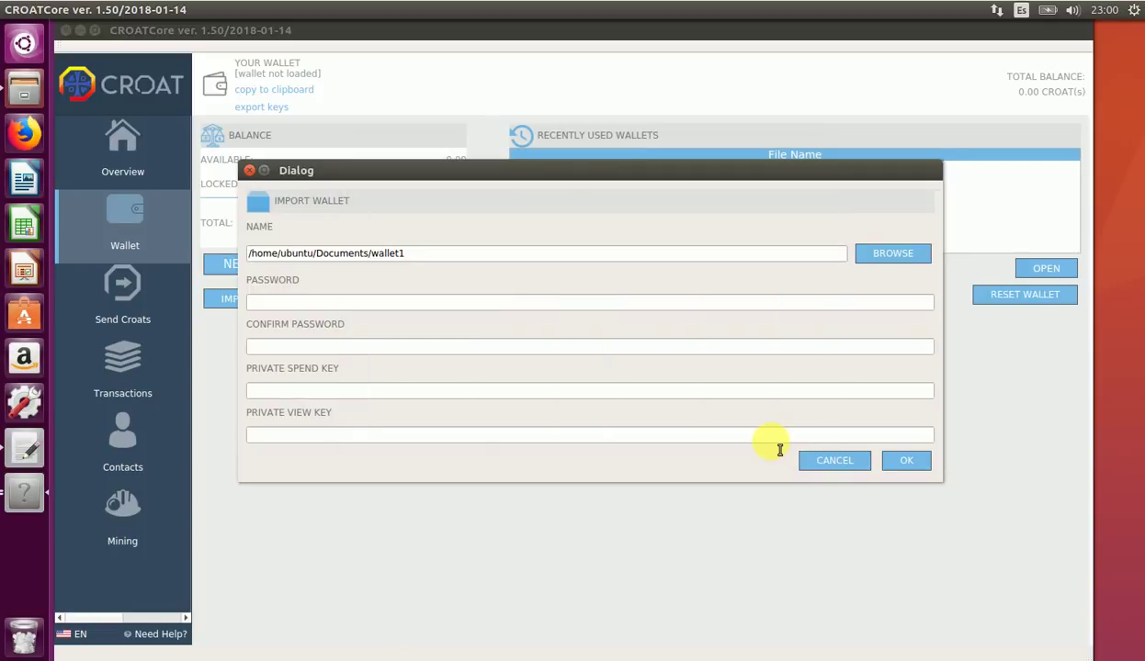
Enter the new wallet password and repeat it in the confirmation field
left_click(366, 307)
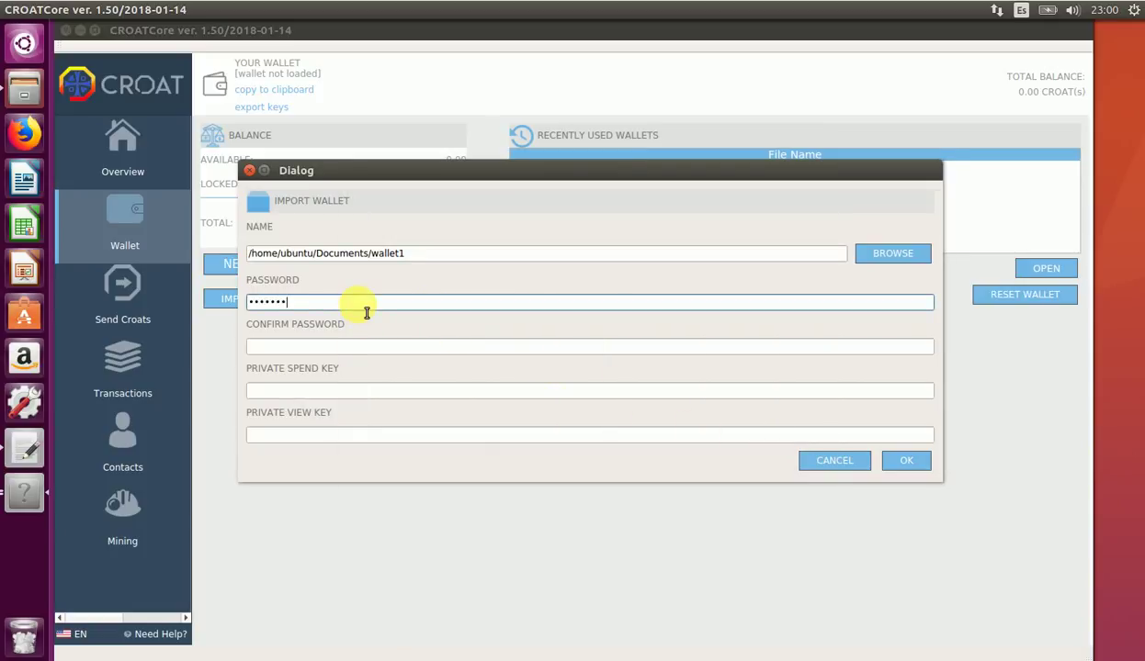
type("••")
key("Tab")
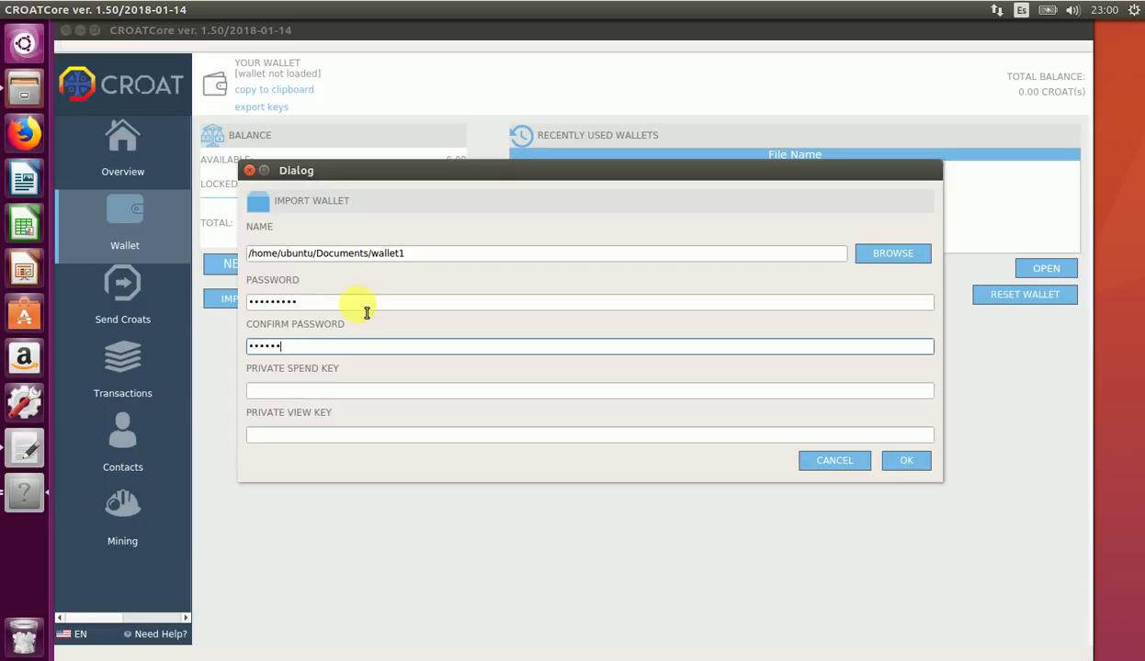
Copy the private spend key from the wallet1bk text file and paste it into the import form's private spend key field
left_click(373, 389)
left_click(33, 454)
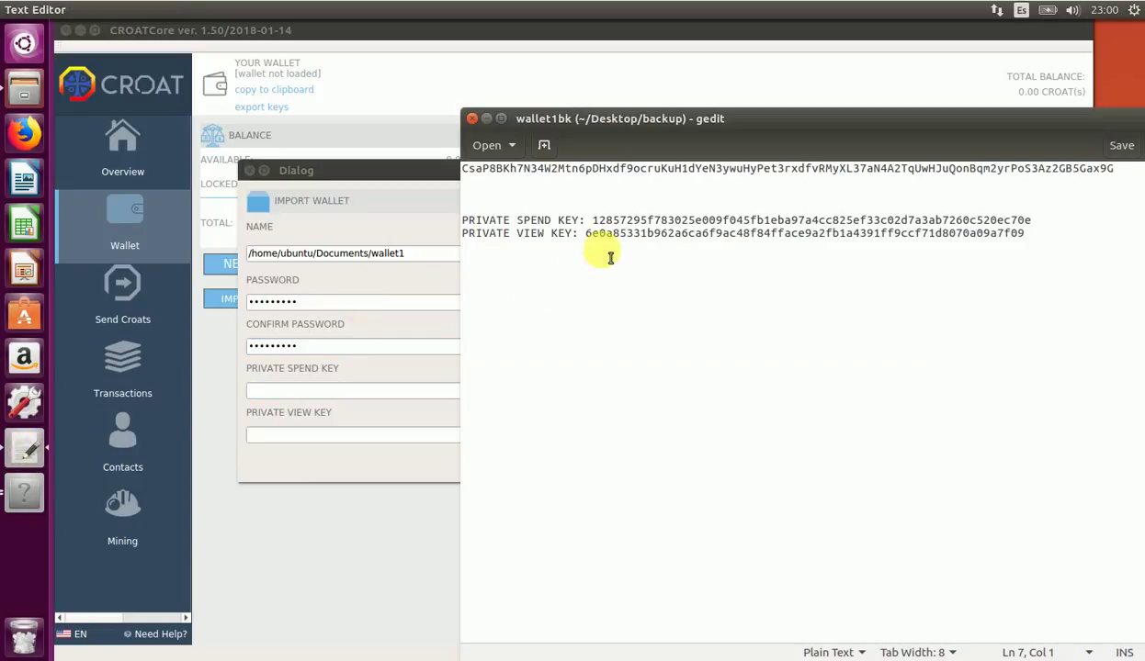
left_click_drag(593, 221, 1038, 229)
right_click(1038, 229)
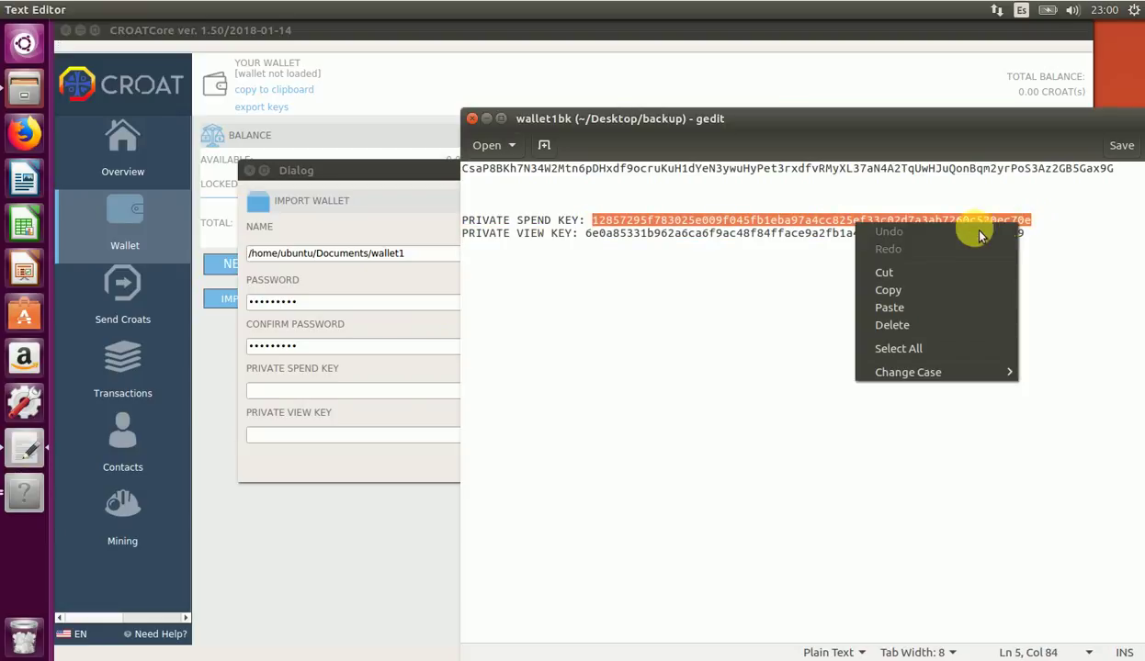
left_click(875, 285)
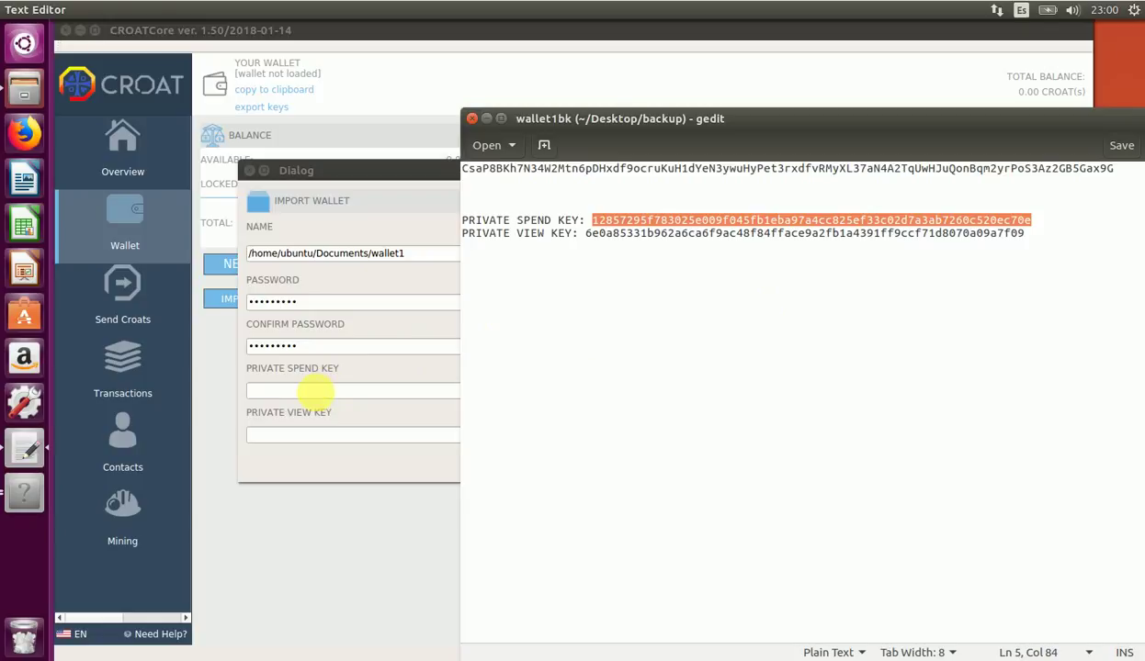
right_click(315, 394)
left_click(367, 462)
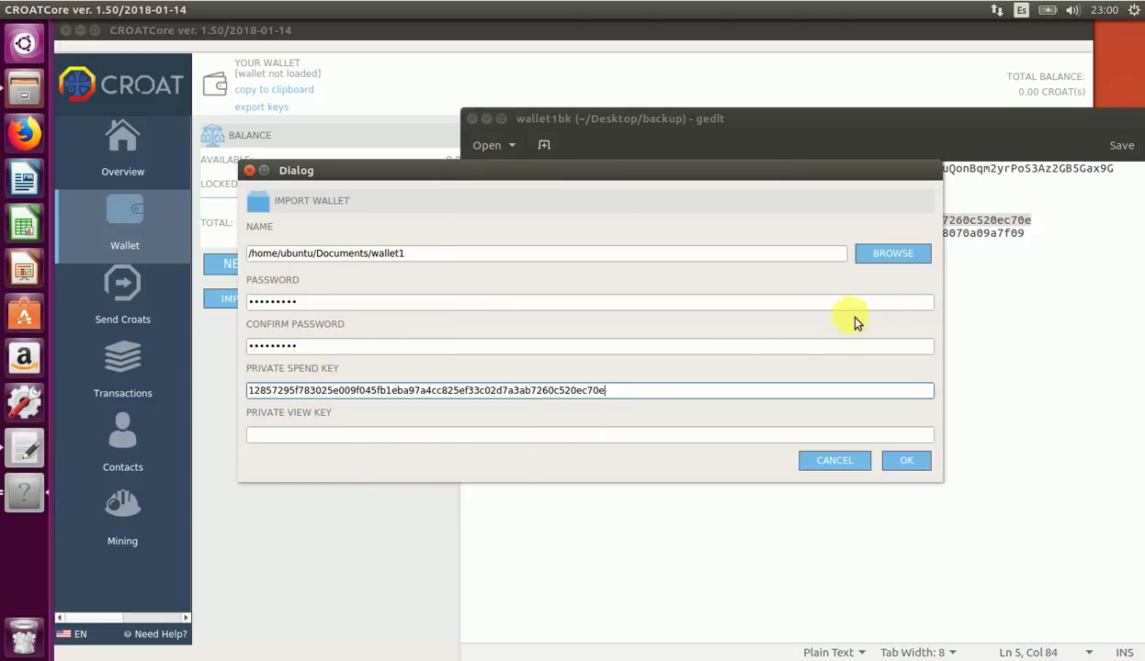
Copy the private view key from the wallet1bk text file and paste it into the import form's private view key field
left_click(1025, 234)
double_click(1020, 234)
right_click(1010, 238)
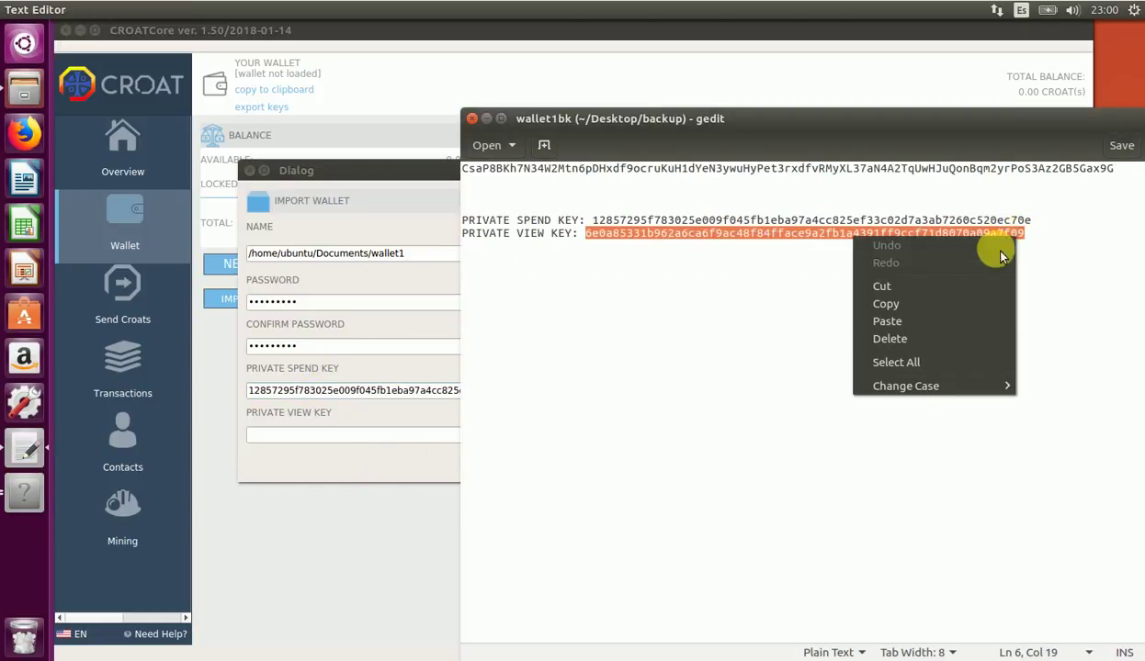
left_click(923, 303)
right_click(357, 437)
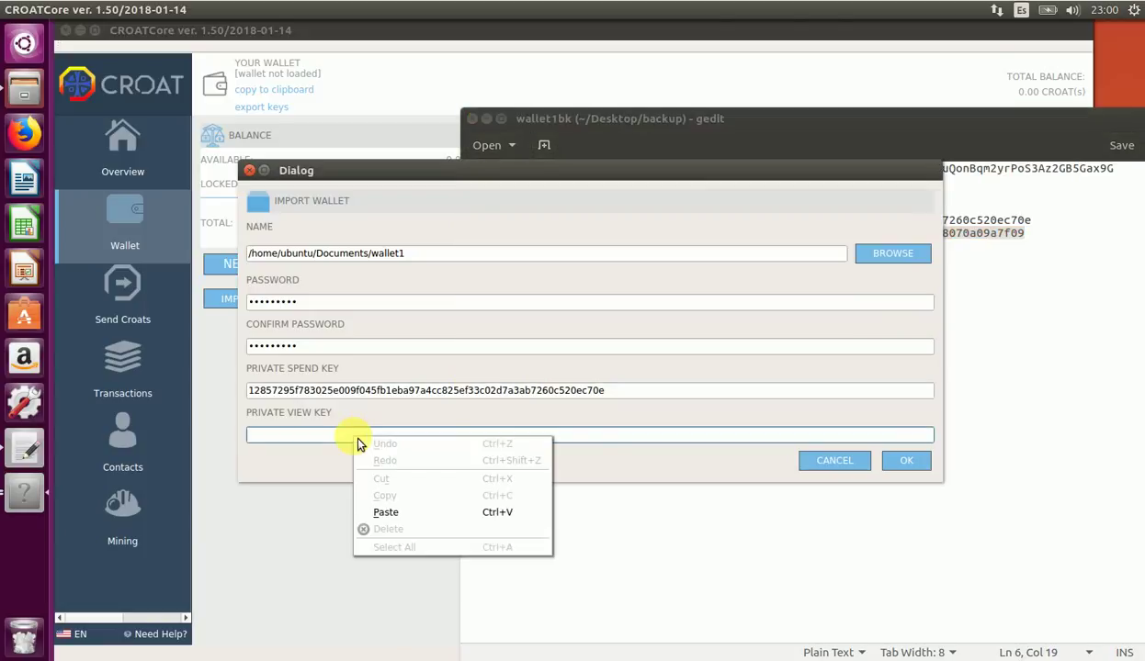
left_click(385, 511)
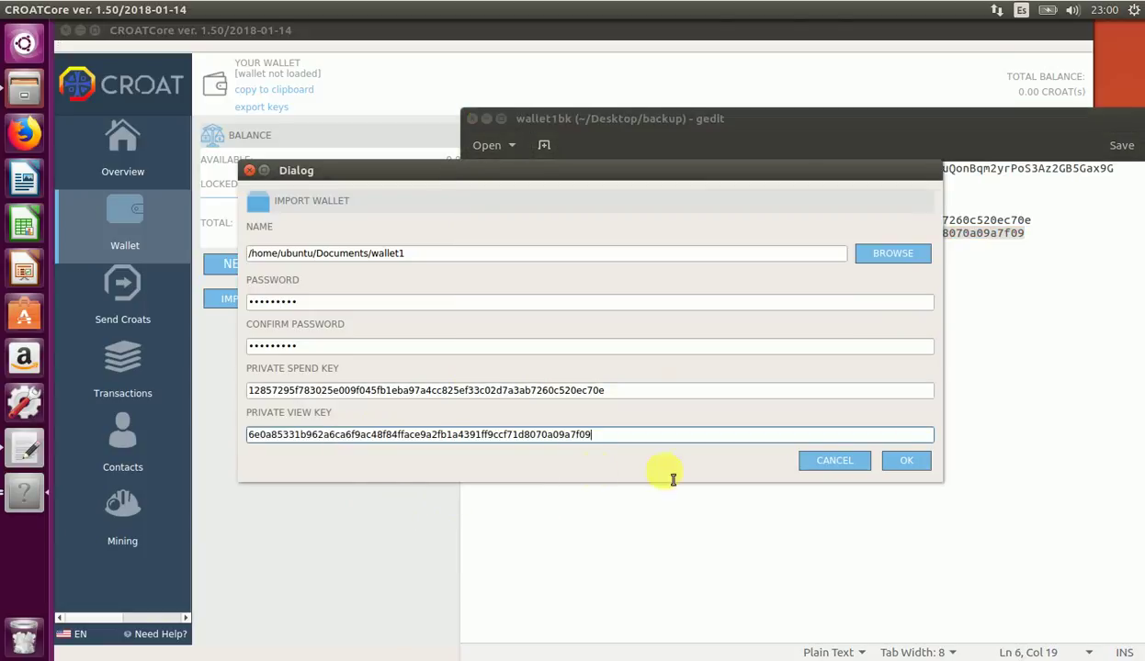
Confirm the wallet import and close the wallet1bk text file
left_click(906, 461)
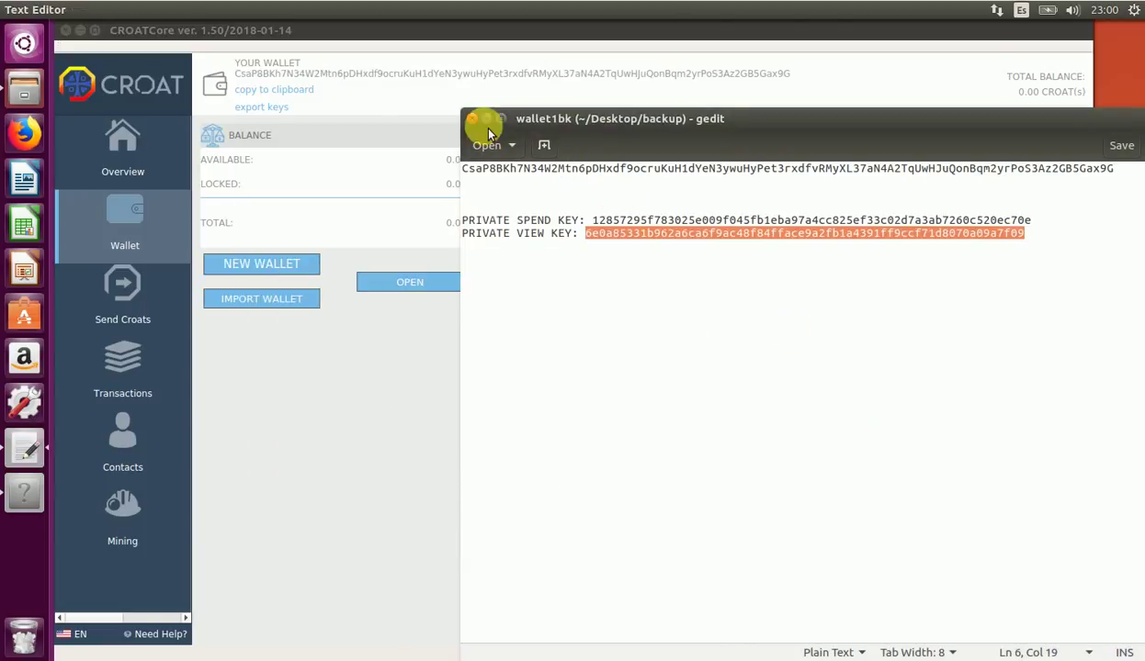
left_click(471, 121)
left_click(471, 120)
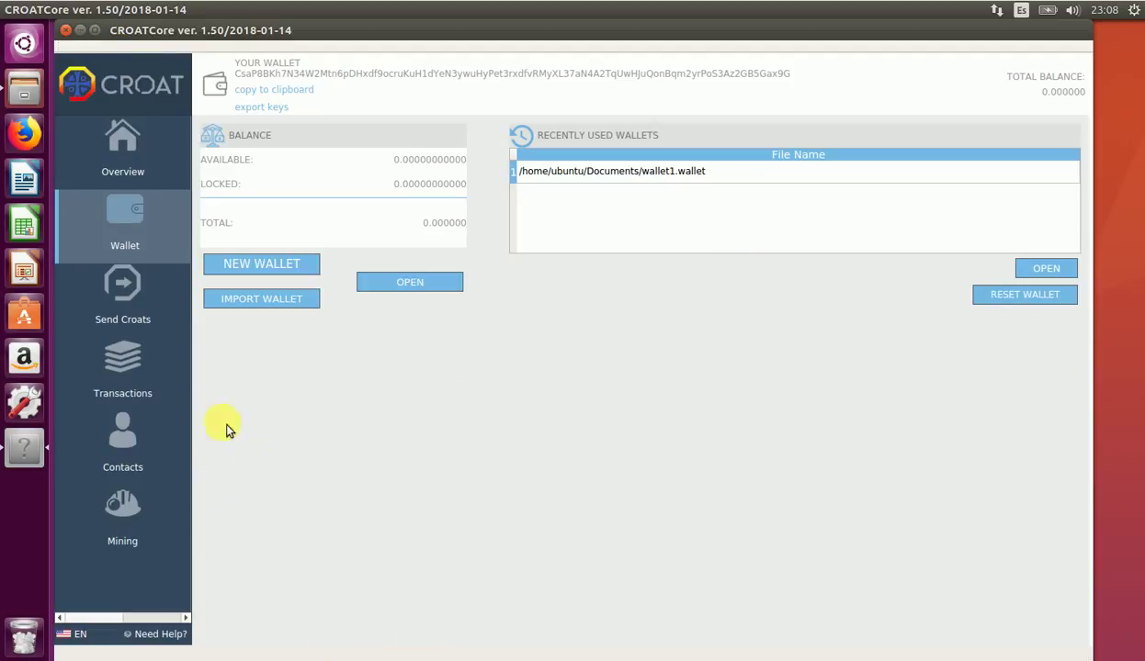
Switch to Files, open the Documents folder, and select the imported wallet1.wallet and wallet1.wallet.address files
left_click(24, 88)
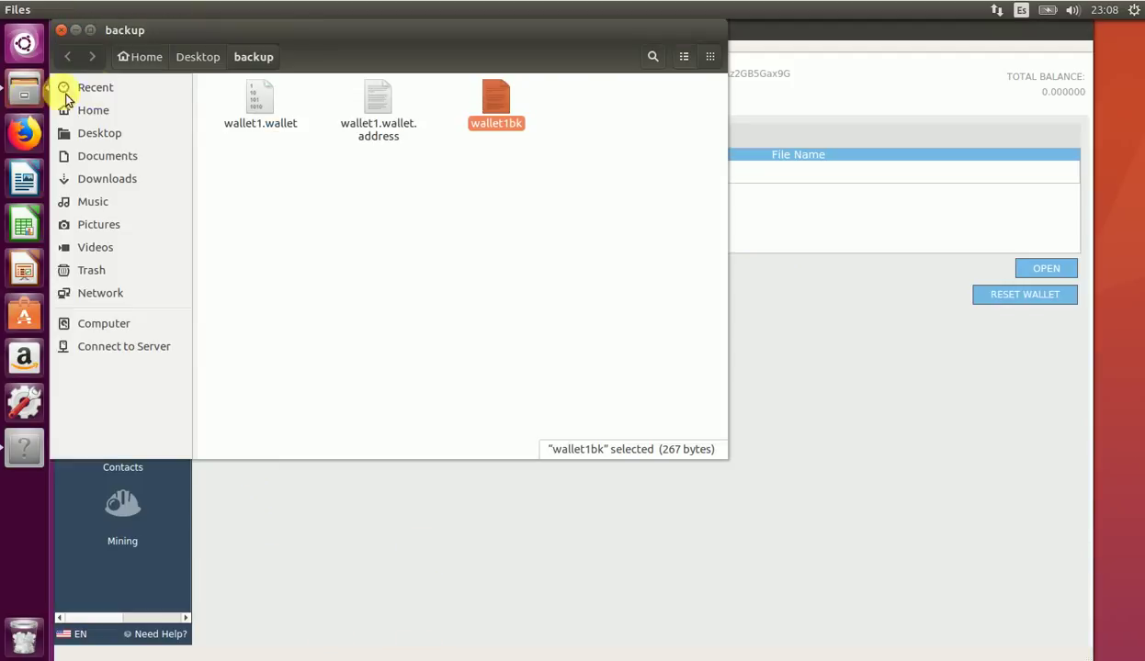
left_click(107, 156)
left_click_drag(452, 246, 278, 112)
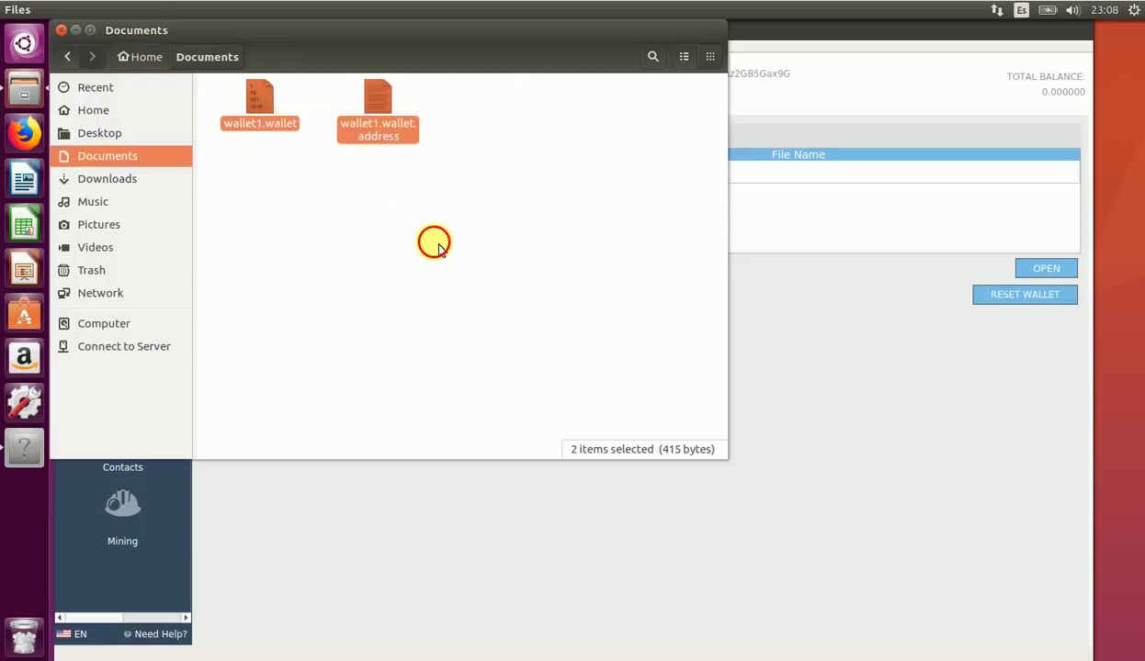